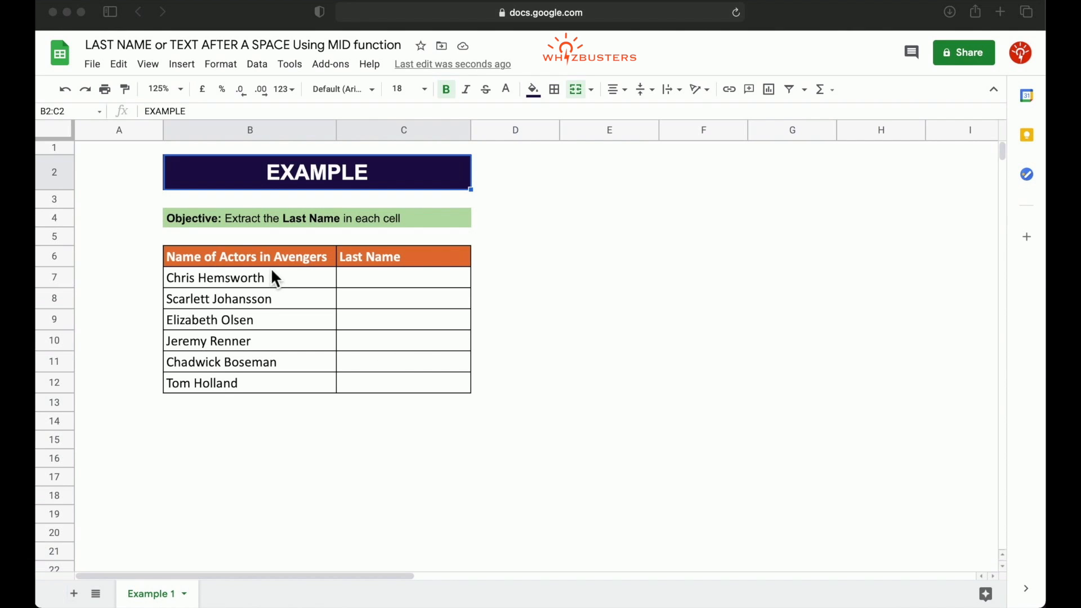
Enter the formula =mid(B7,7,256) in C7 to extract the last name from B7.
click(413, 281)
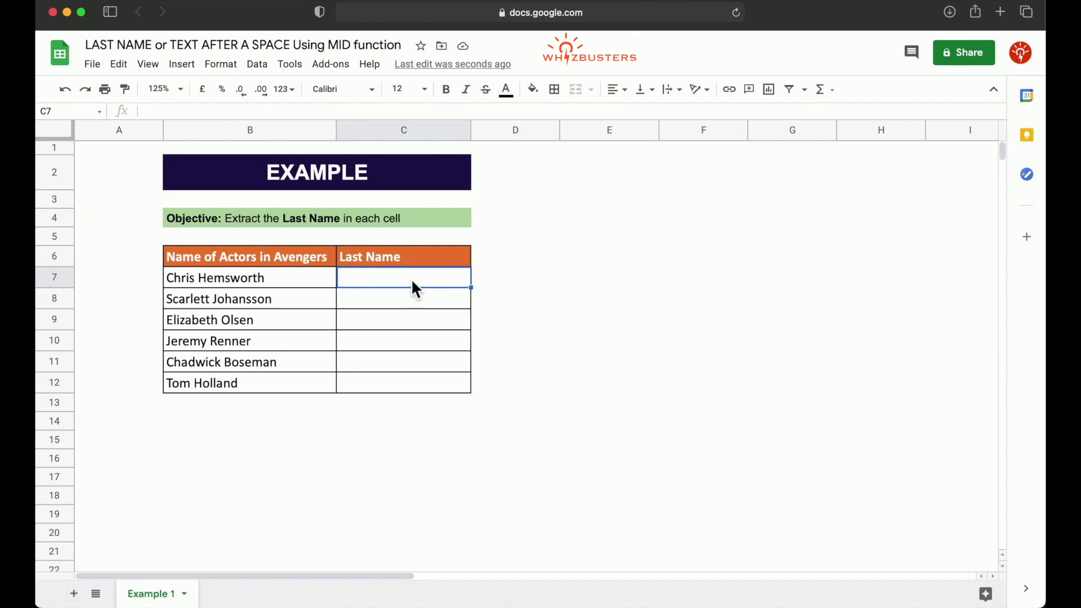
text(=mid()
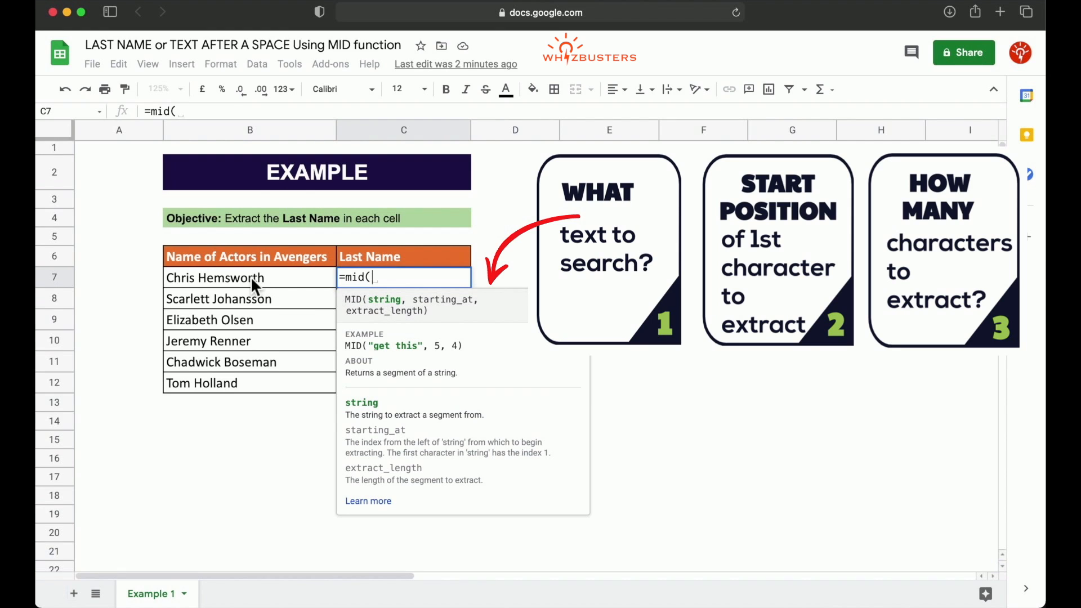
click(307, 276)
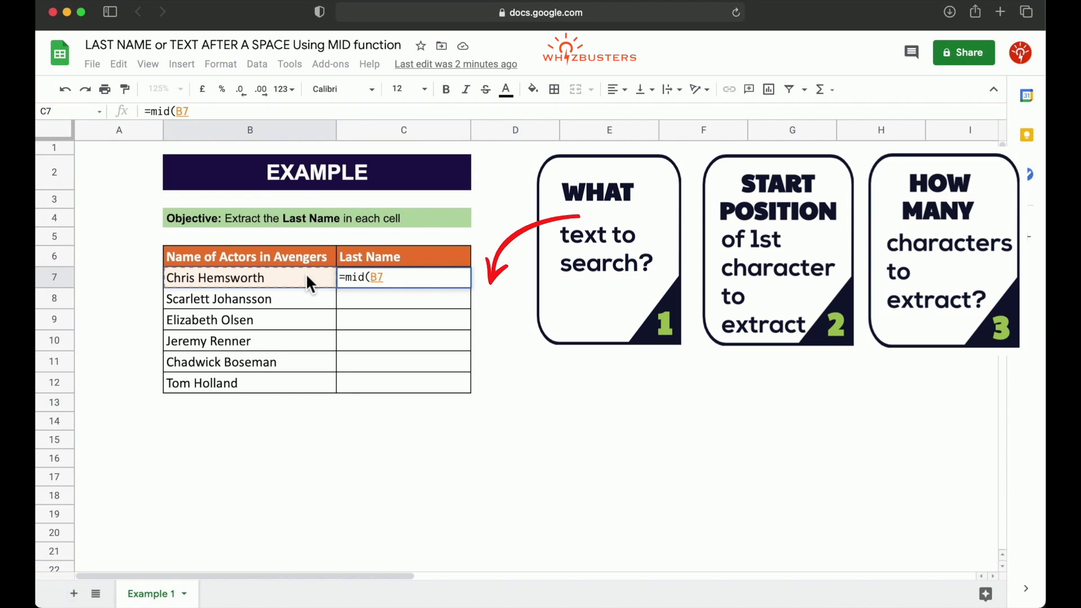
text(,)
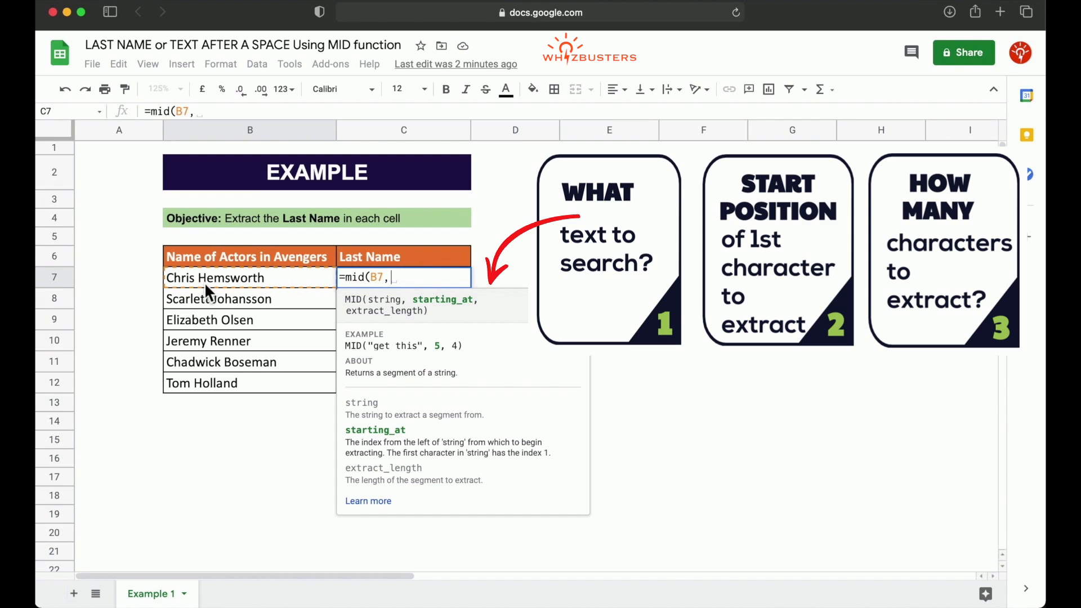
text(7)
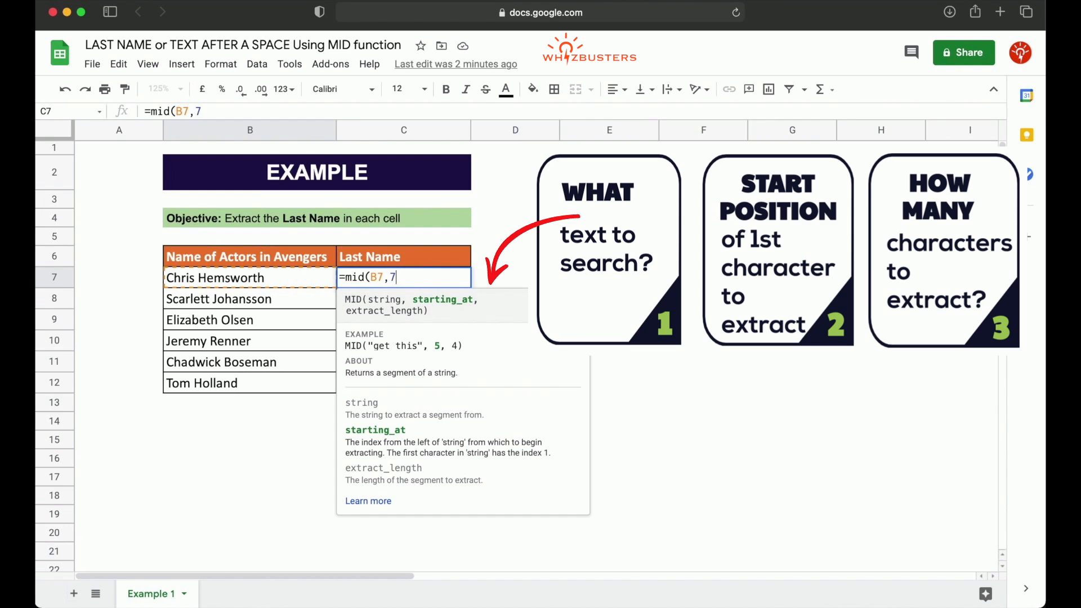
text(,)
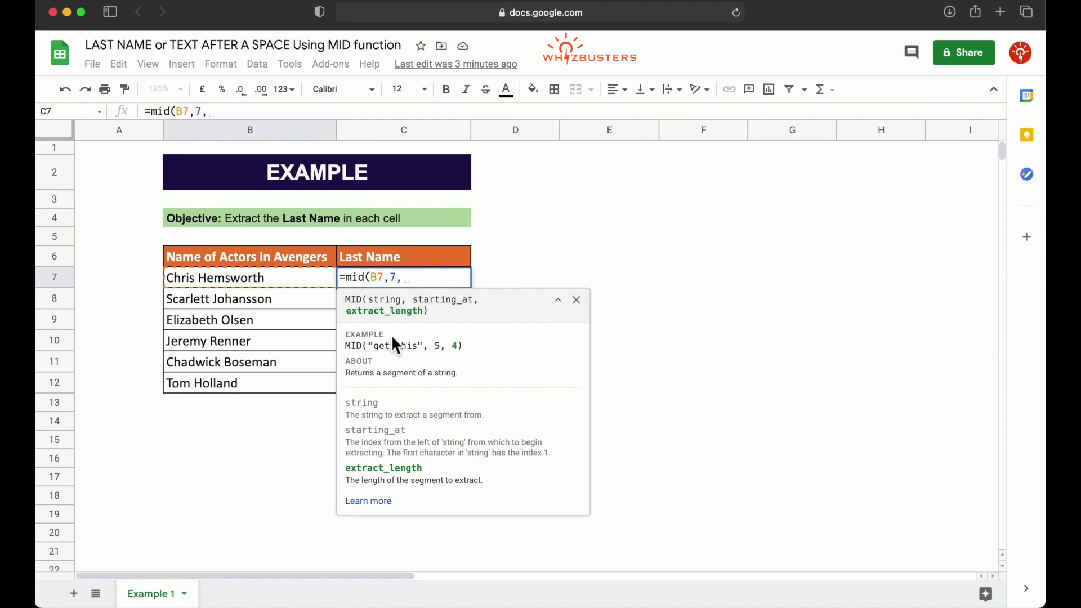
text(256))
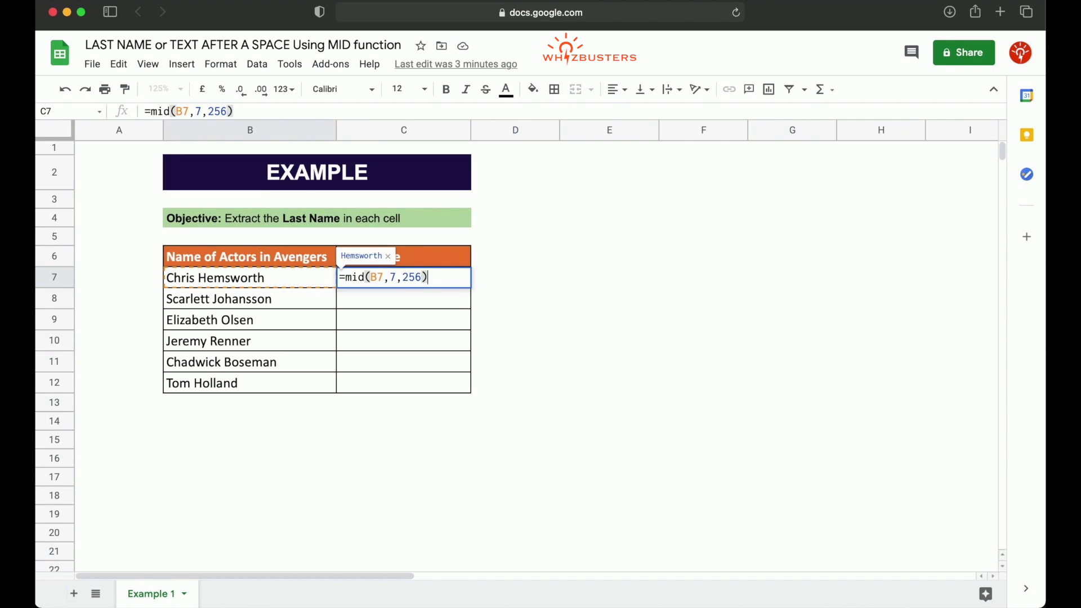
key(Return)
Copy the C7 formula down through C9 and inspect the resulting formulas in C7 to C9.
click(438, 279)
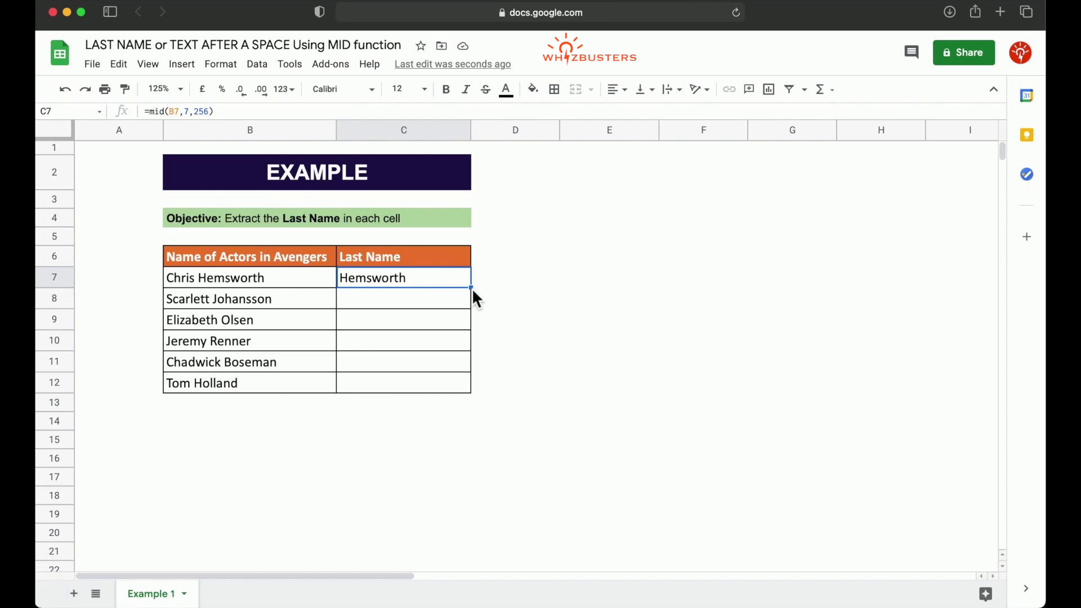
drag(476, 333, 473, 331)
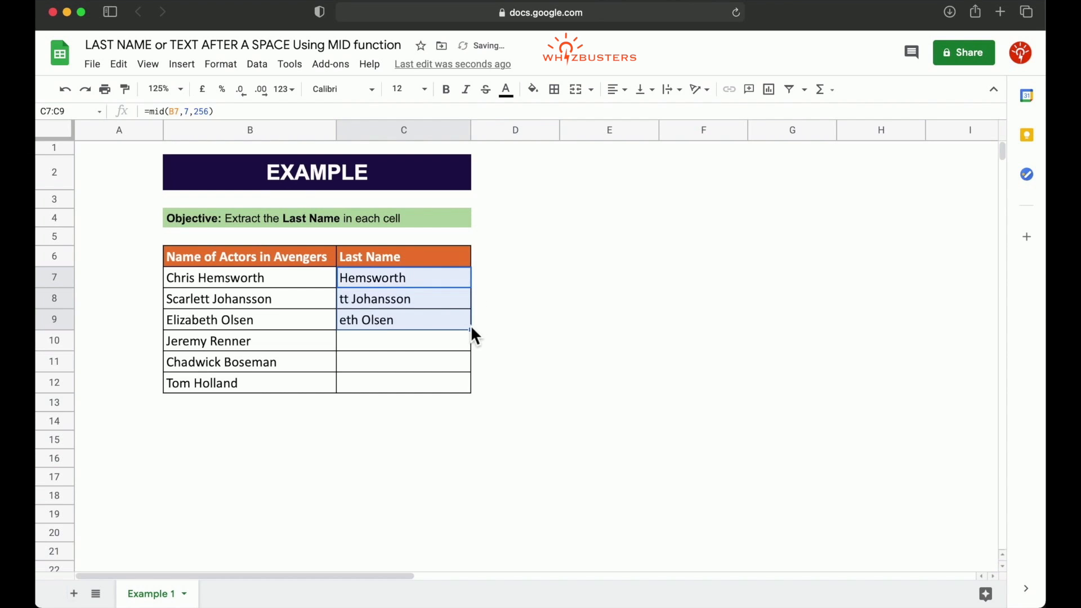
click(381, 307)
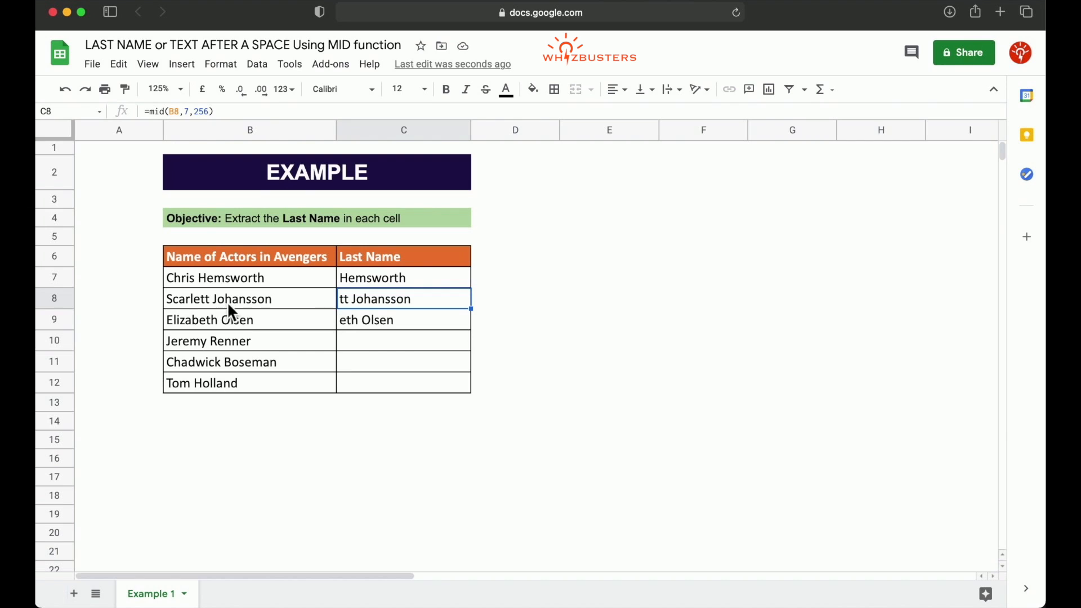
click(390, 324)
click(382, 285)
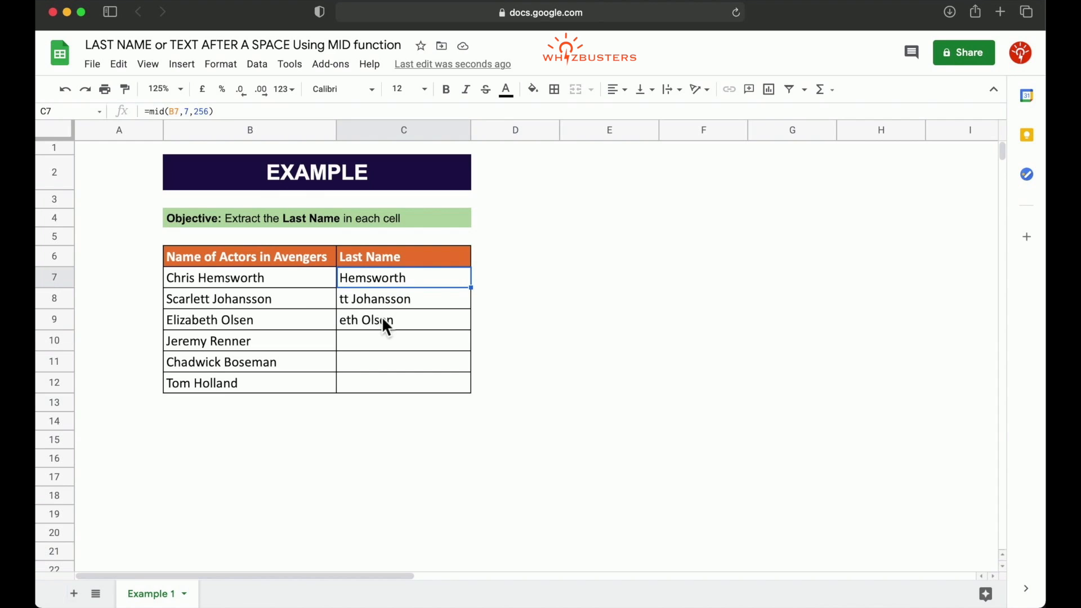
click(400, 319)
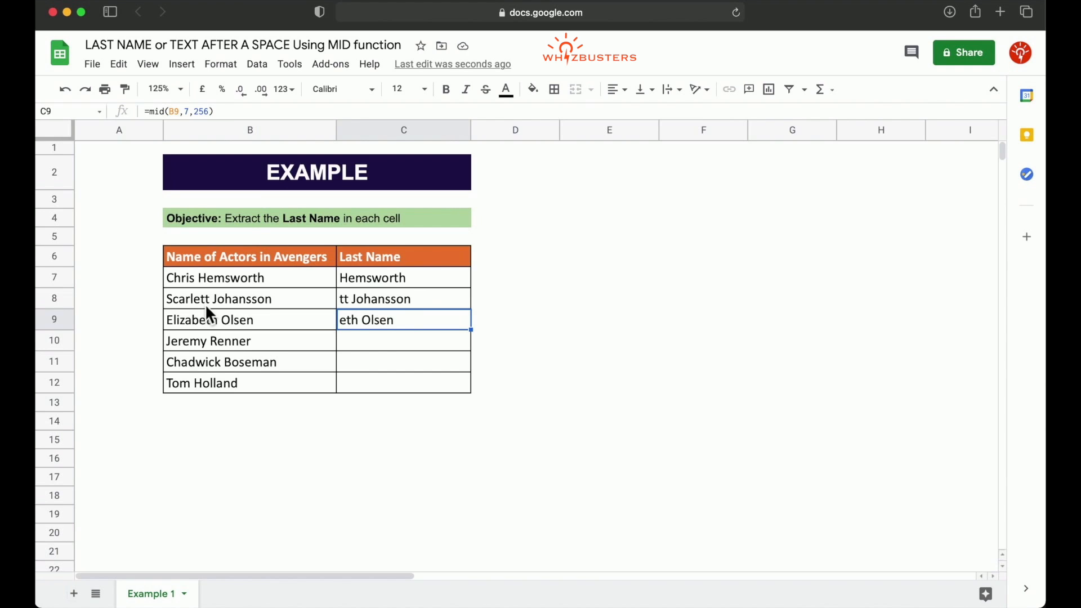
Change the start position in C8's formula to 10, giving =mid(B8,10,256).
click(221, 308)
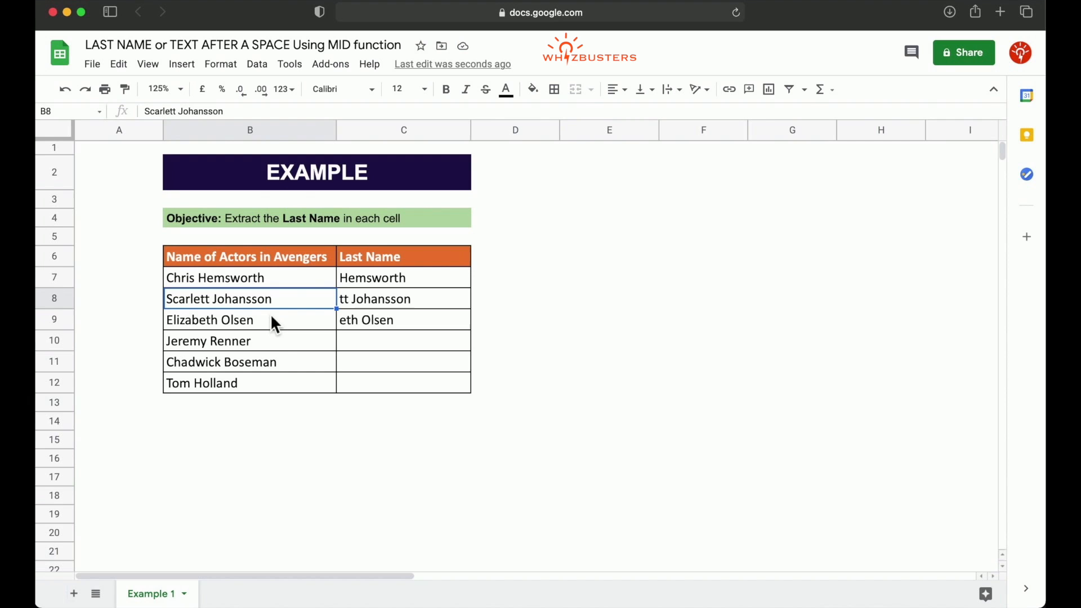
click(371, 307)
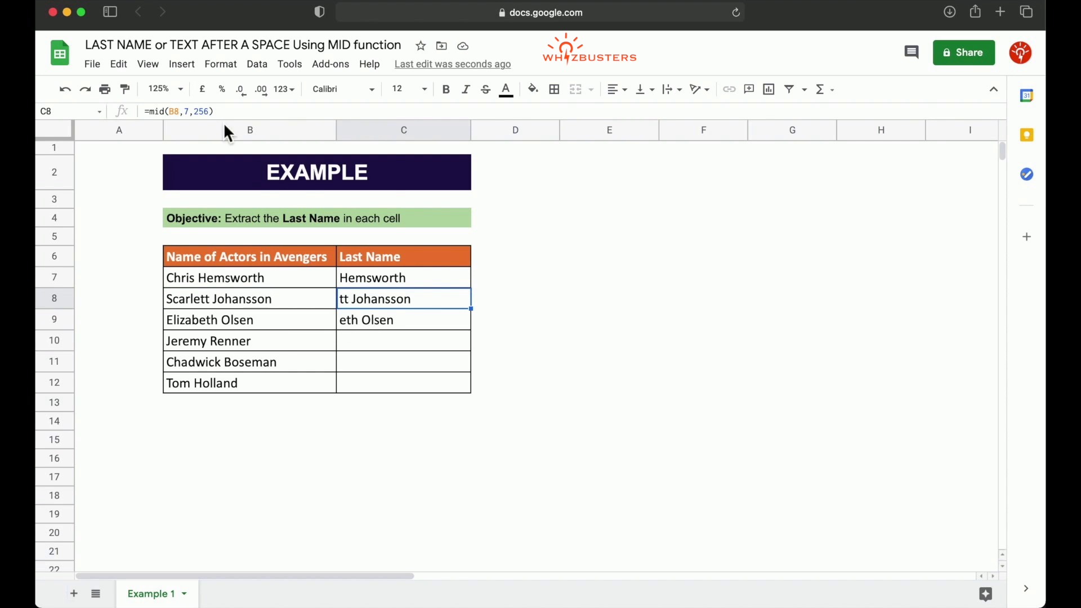
click(187, 112)
key(BackSpace)
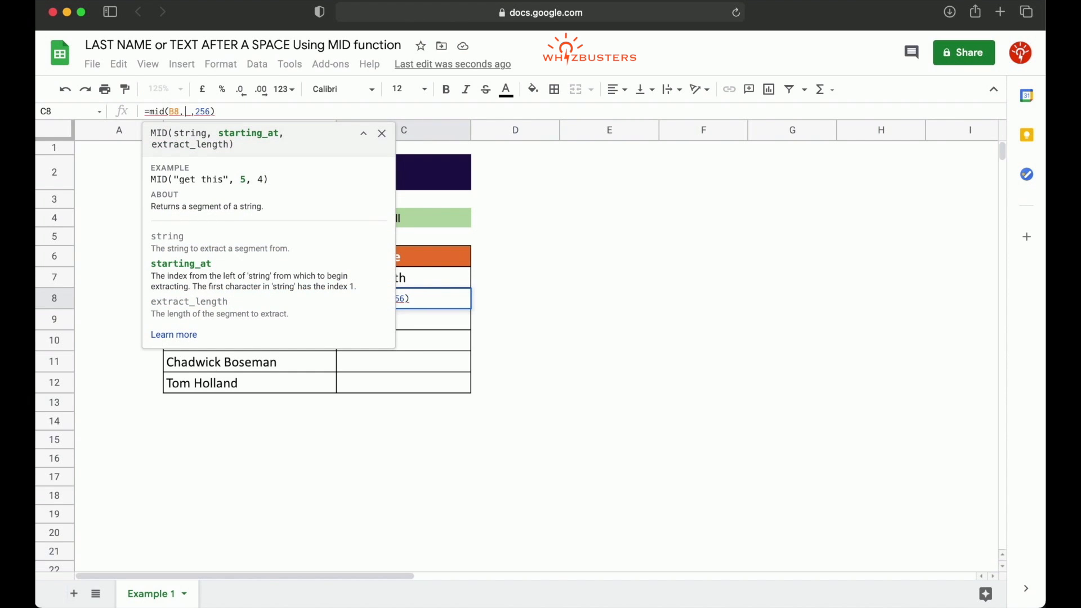
text(10)
key(Return)
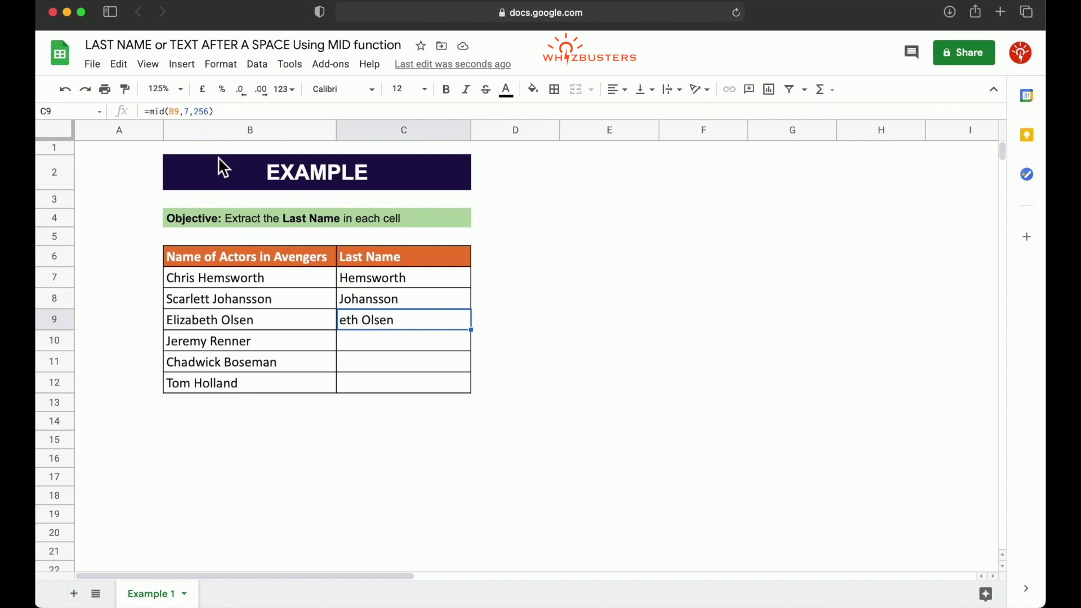
Change the start position in C9's formula to 11, giving =mid(B9,11,256).
click(190, 111)
key(BackSpace)
text(11)
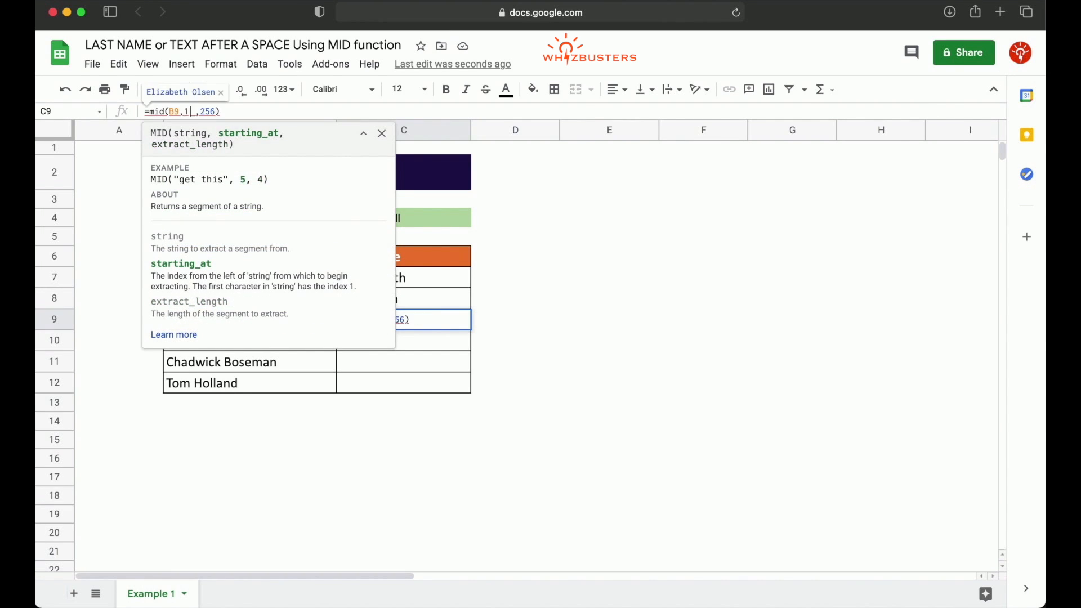
key(Return)
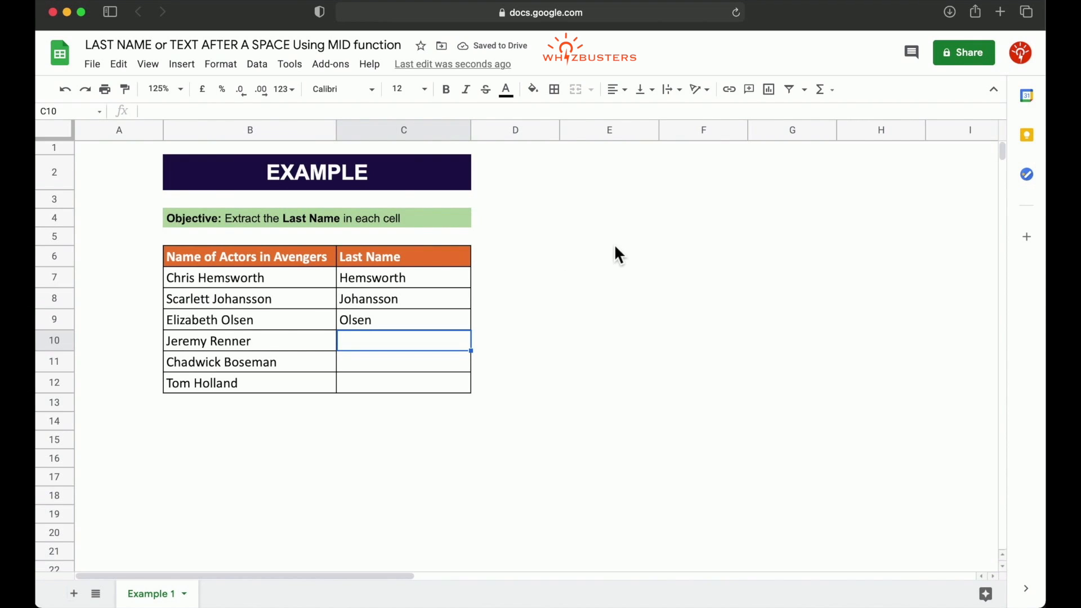
Add the label "MID Function" in cell E6.
click(617, 267)
text(MI)
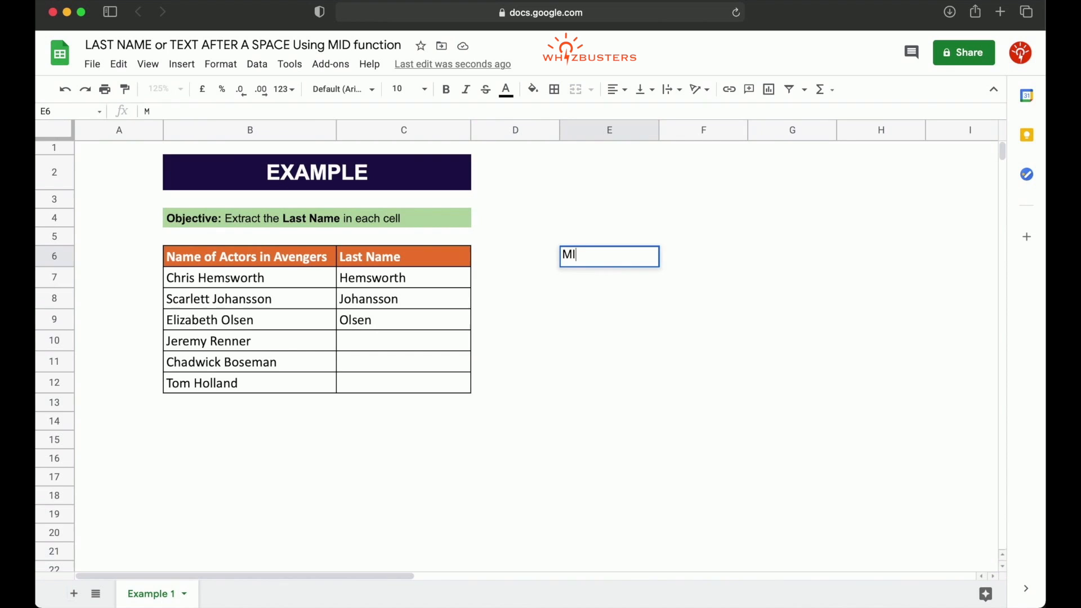
text(D Function)
key(Return)
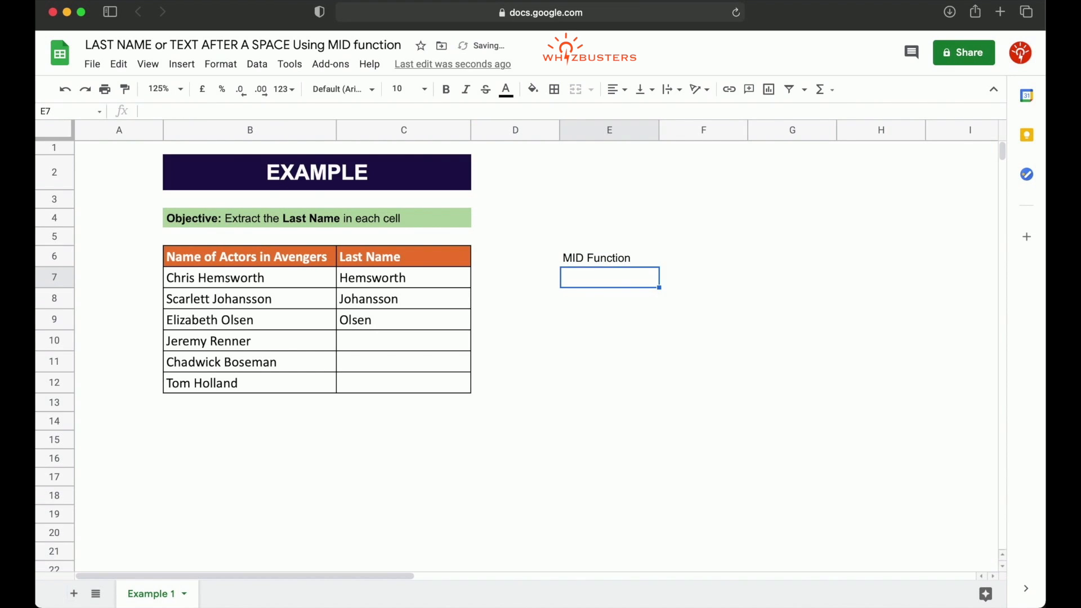
Write the note MID(B7,7,256) as plain text in E7.
text(MID()
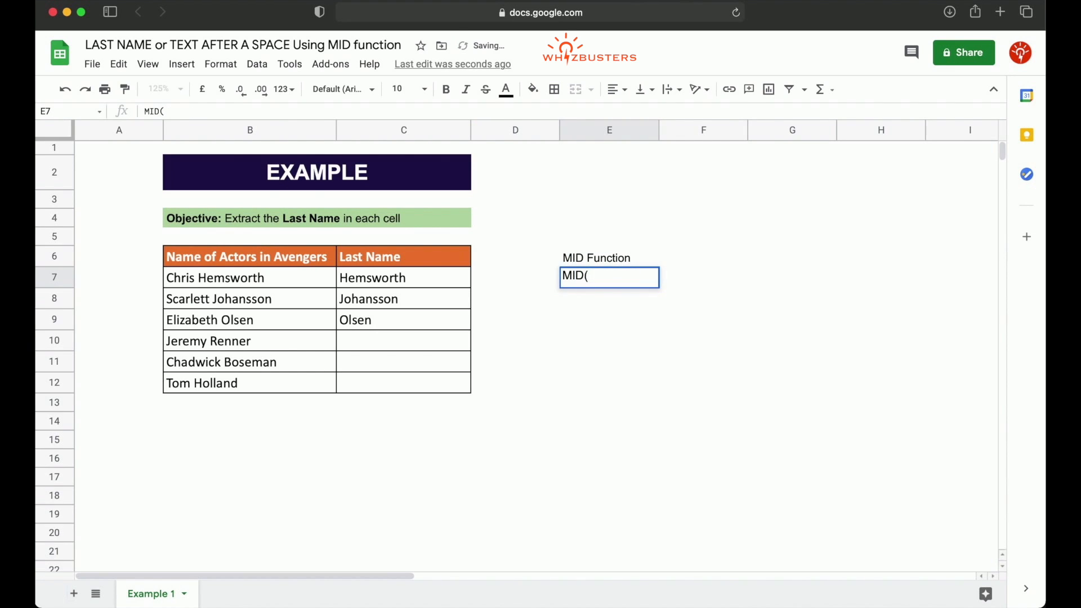
text(B7,7,256))
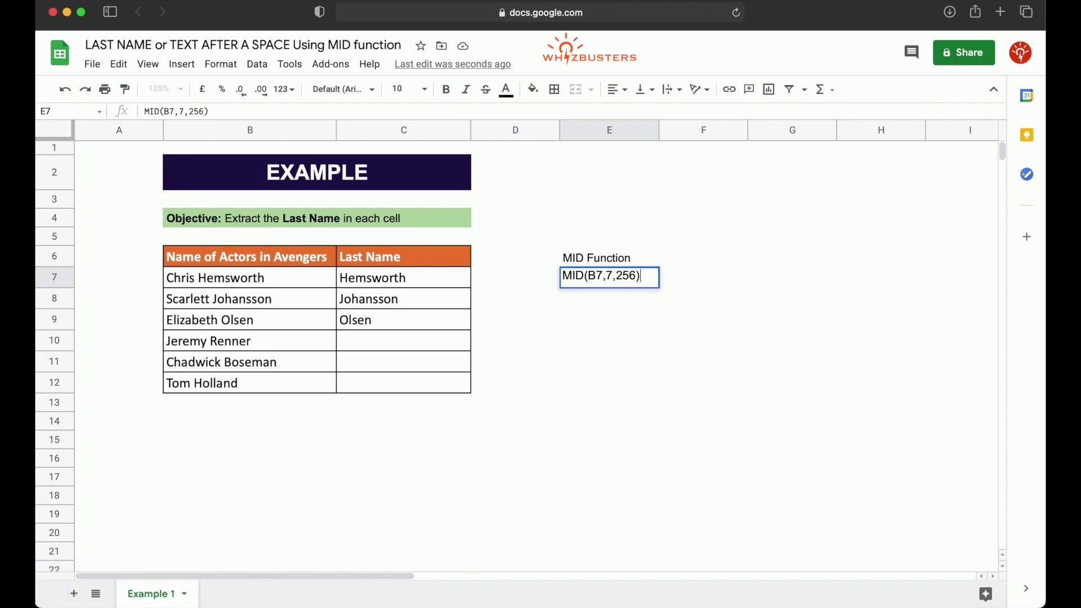
key(Return)
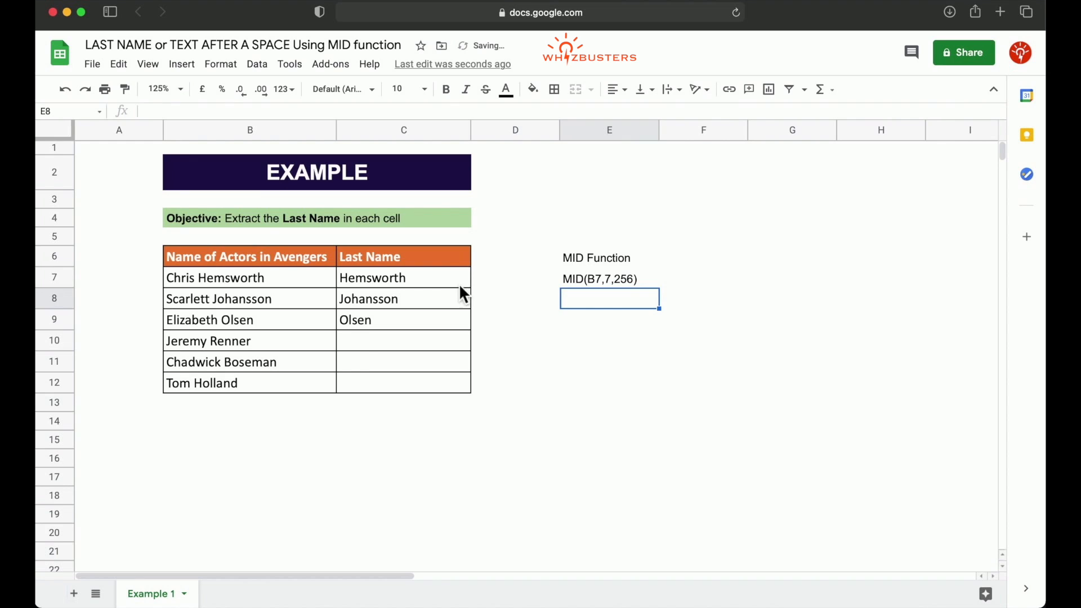
Write the note MID(B8,10,256) as plain text in E8.
text(MI)
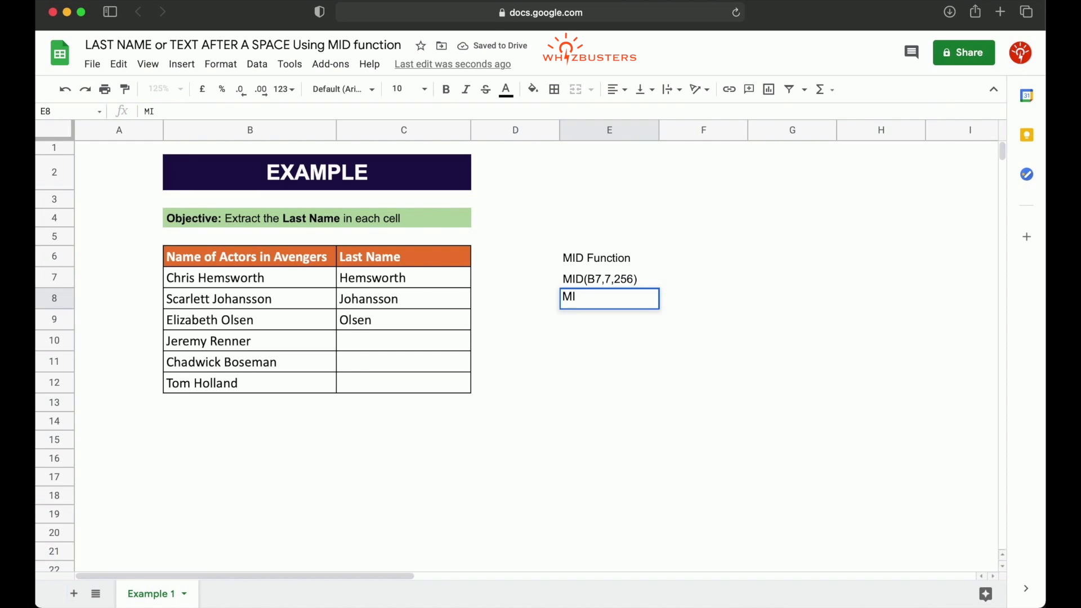
text(D(B8,)
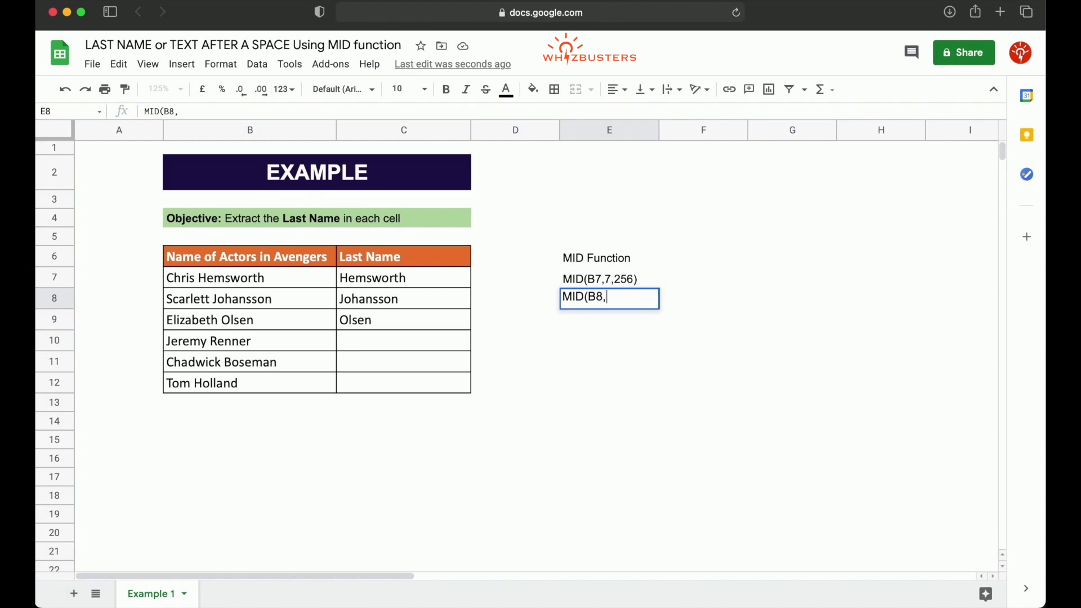
text(10,256))
key(Return)
Write the note MID(B9,11,256) as plain text in E9.
text(MID()
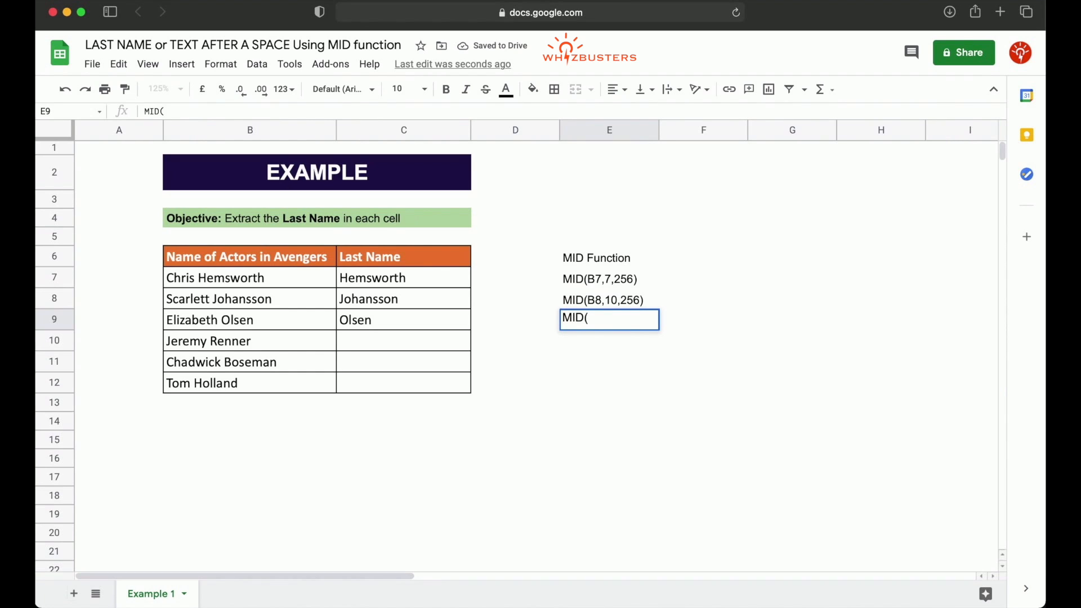
text(B9,11,256))
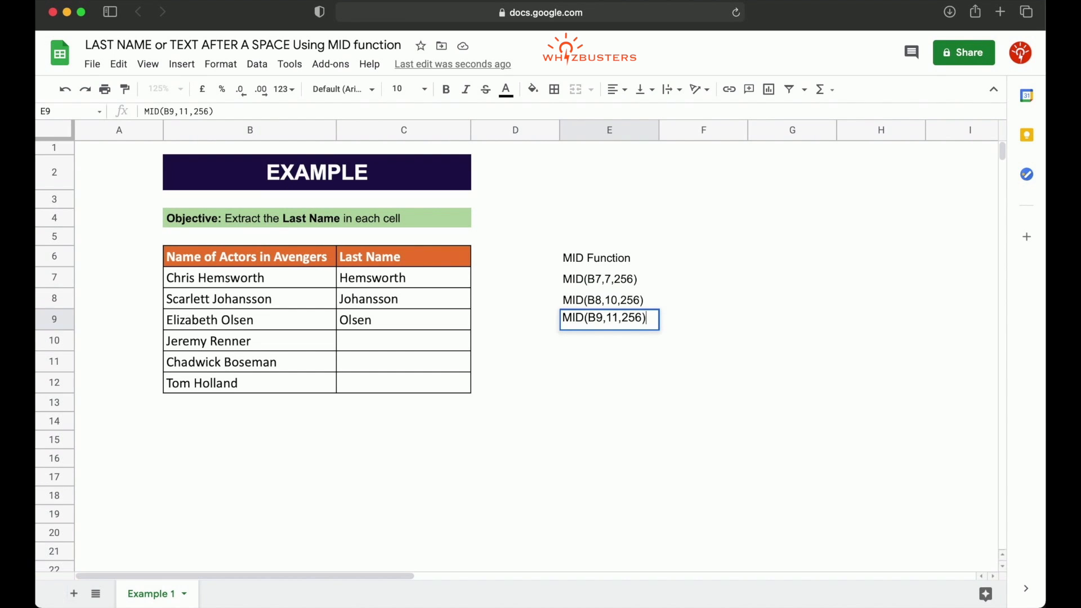
key(Return)
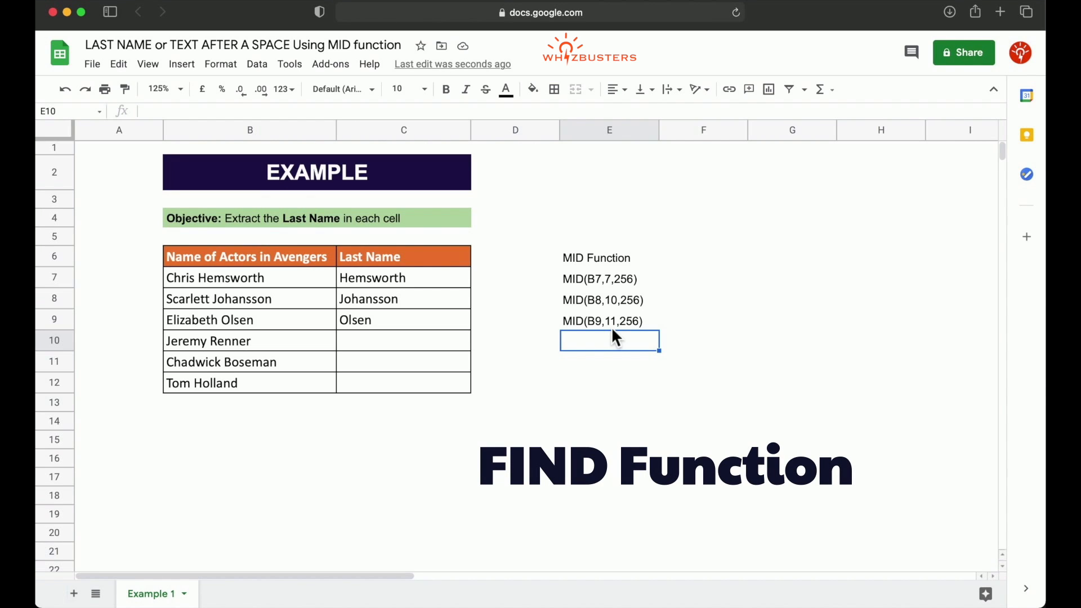
Add the label "FIND" in cell F6.
click(685, 262)
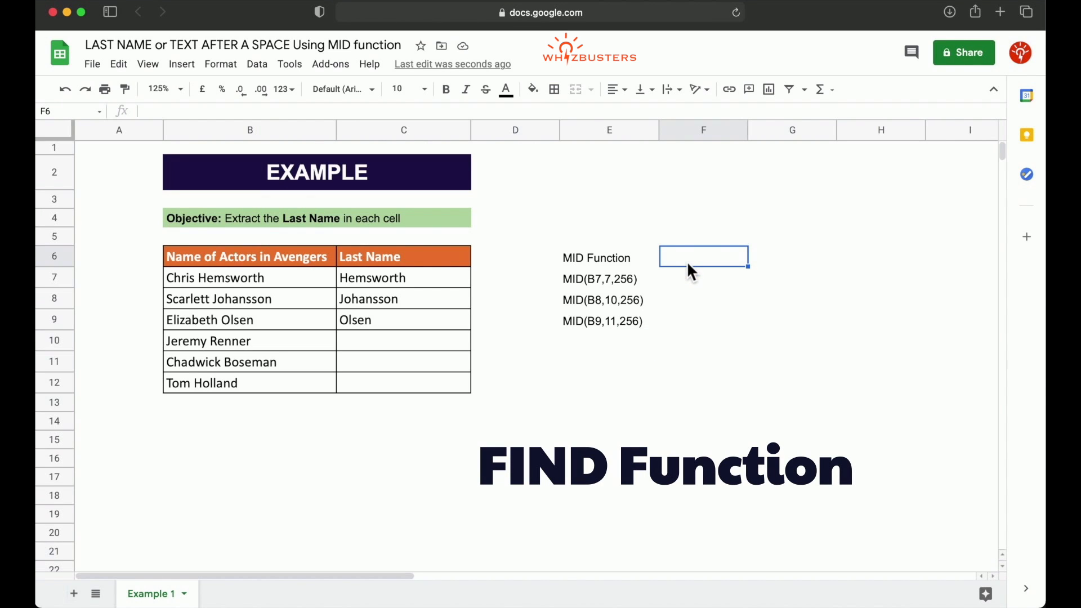
text(FIND)
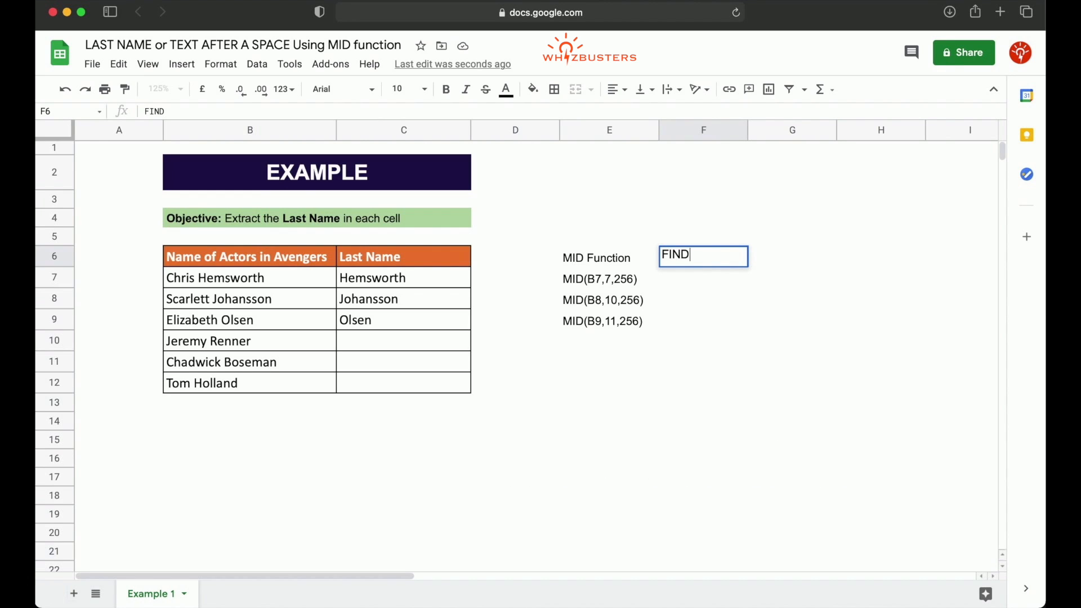
key(Return)
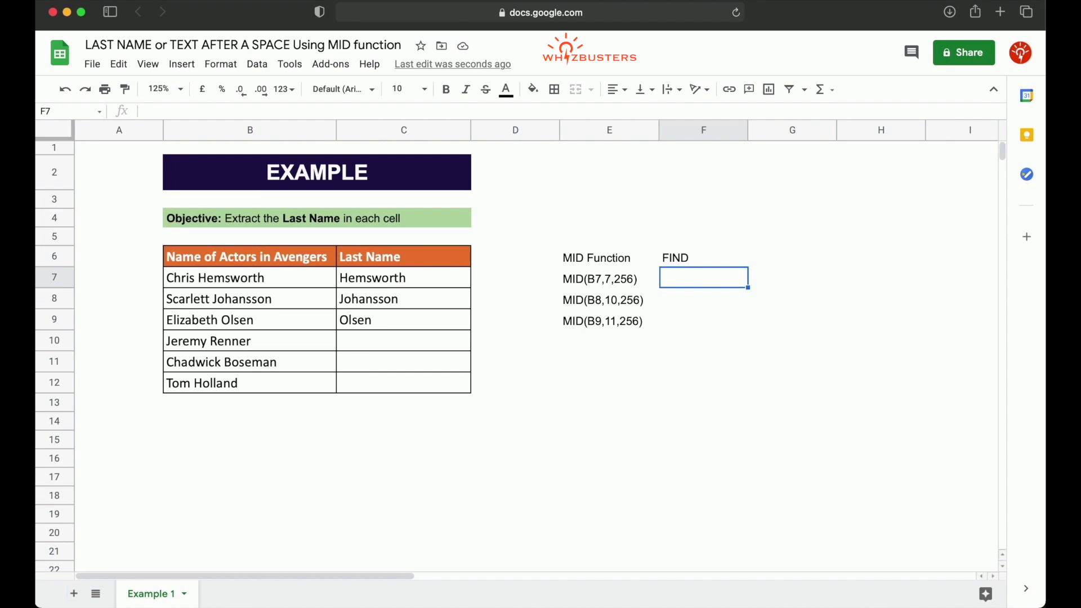
Enter =find(" ",B7,1) in F7 and accept the suggested autofill for F8:F9.
text(=find()
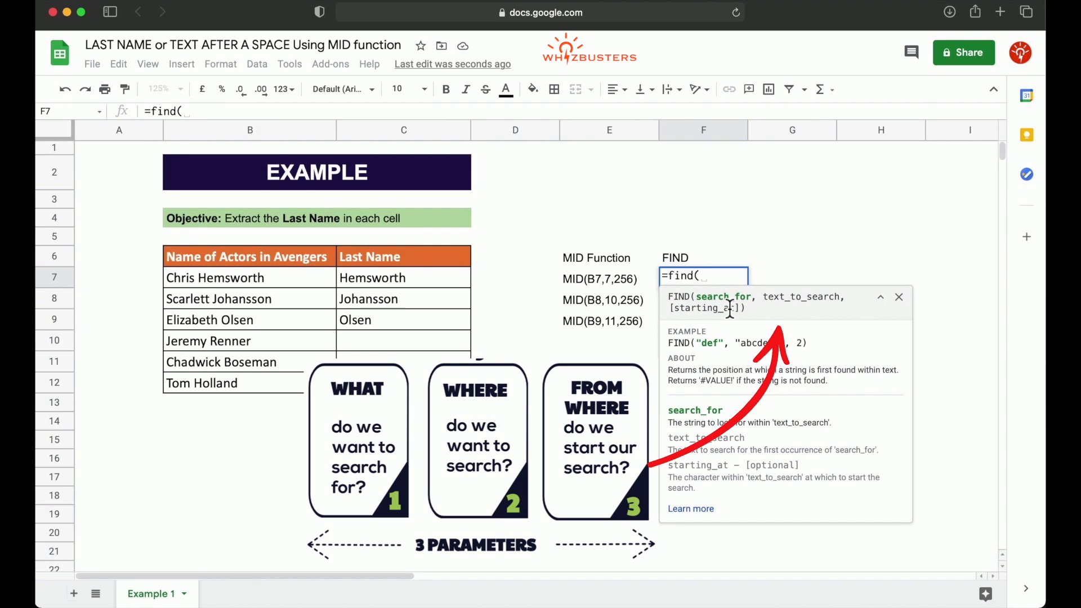
text(" ",)
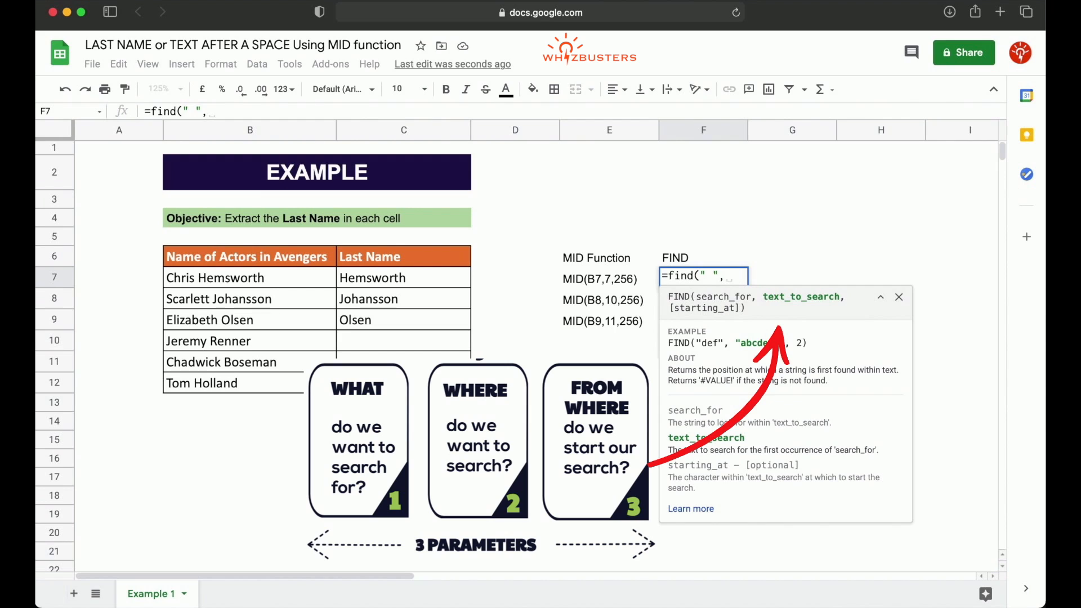
click(264, 279)
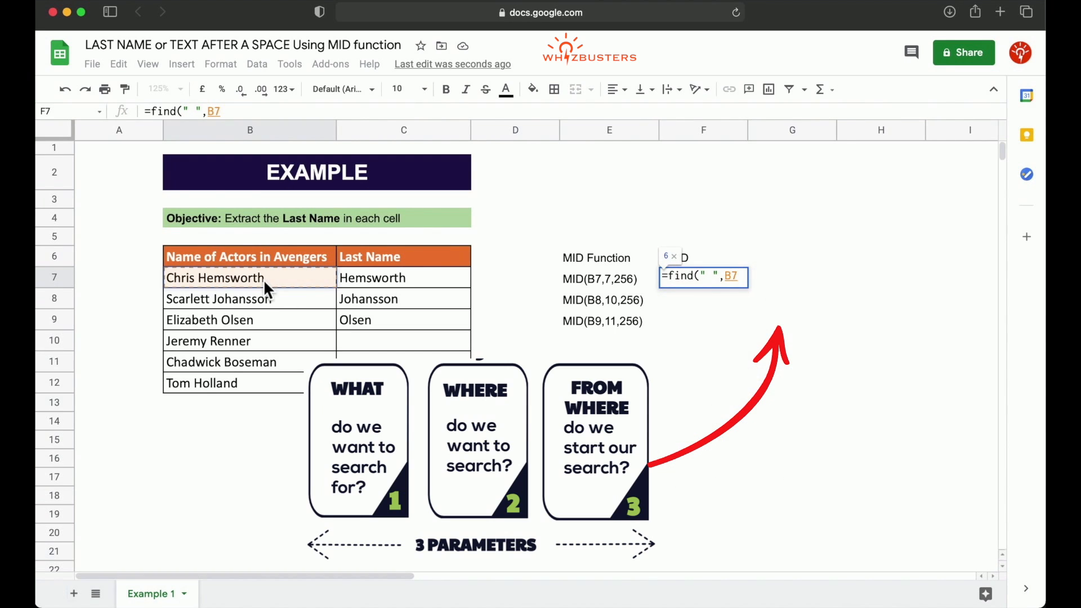
text(,)
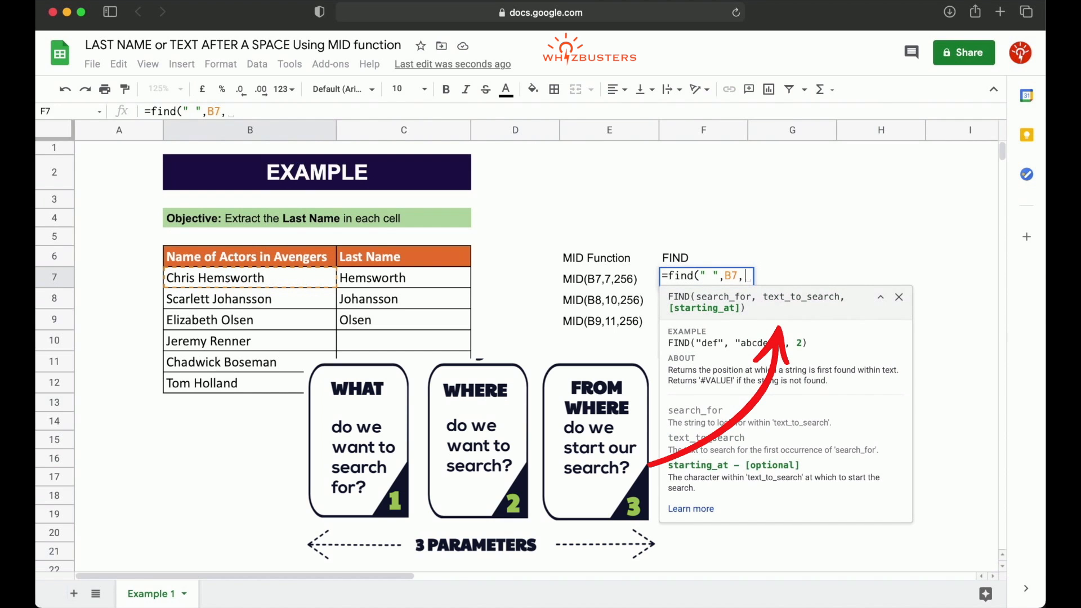
text(1)
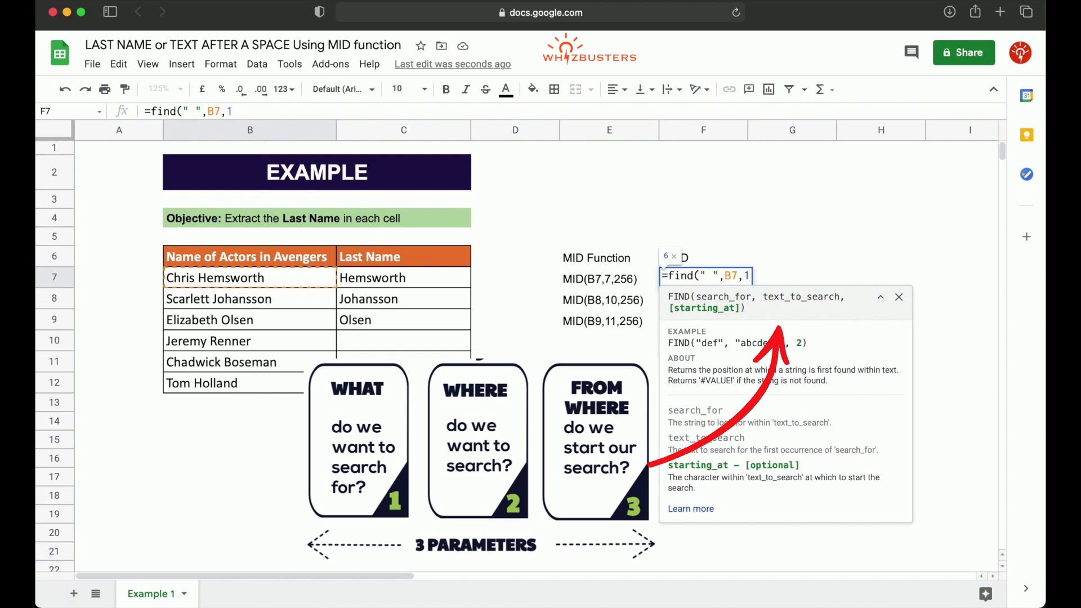
text())
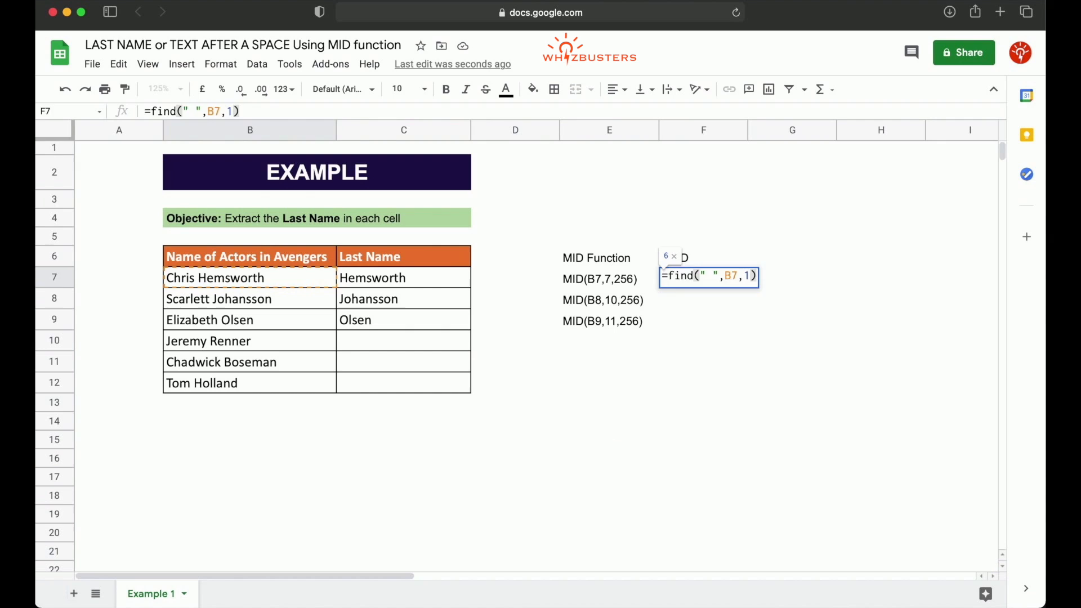
key(Return)
click(765, 372)
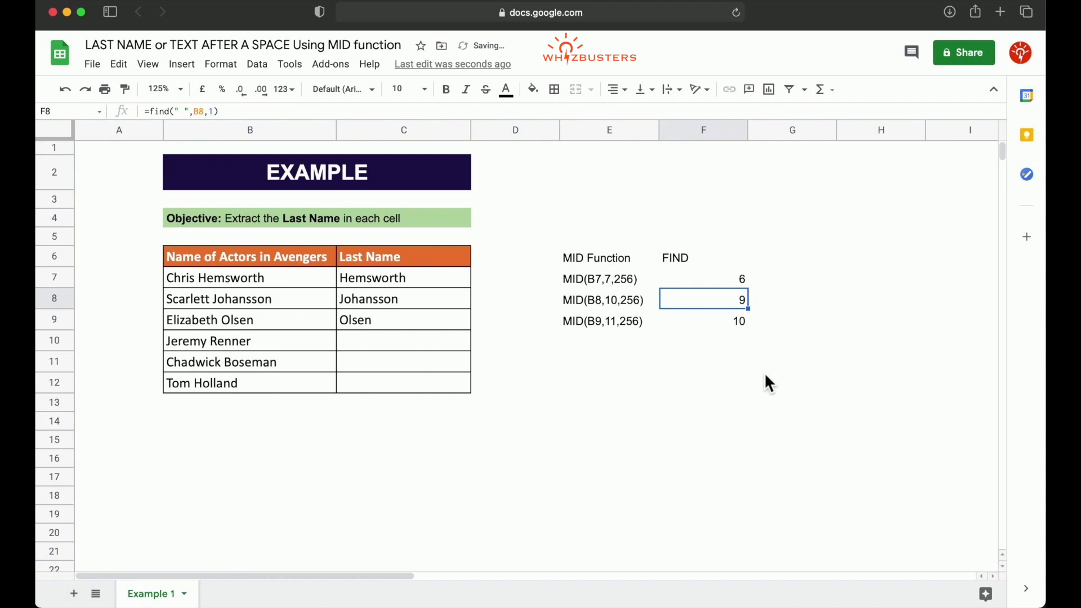
Compare the FIND results in F7:F9 with the starting positions noted in the MID formulas of column E.
click(731, 282)
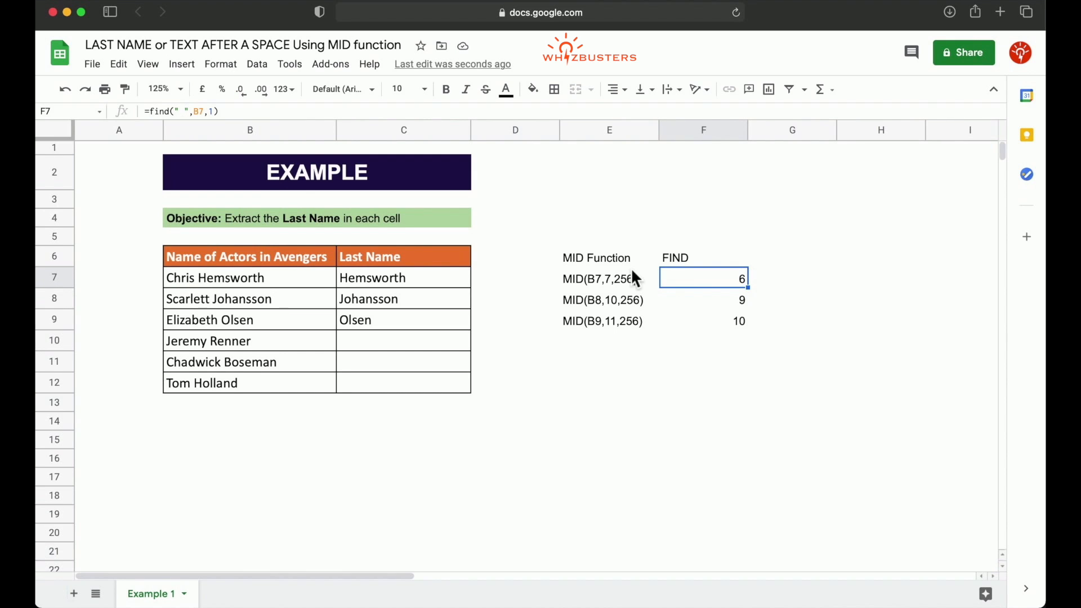
click(738, 301)
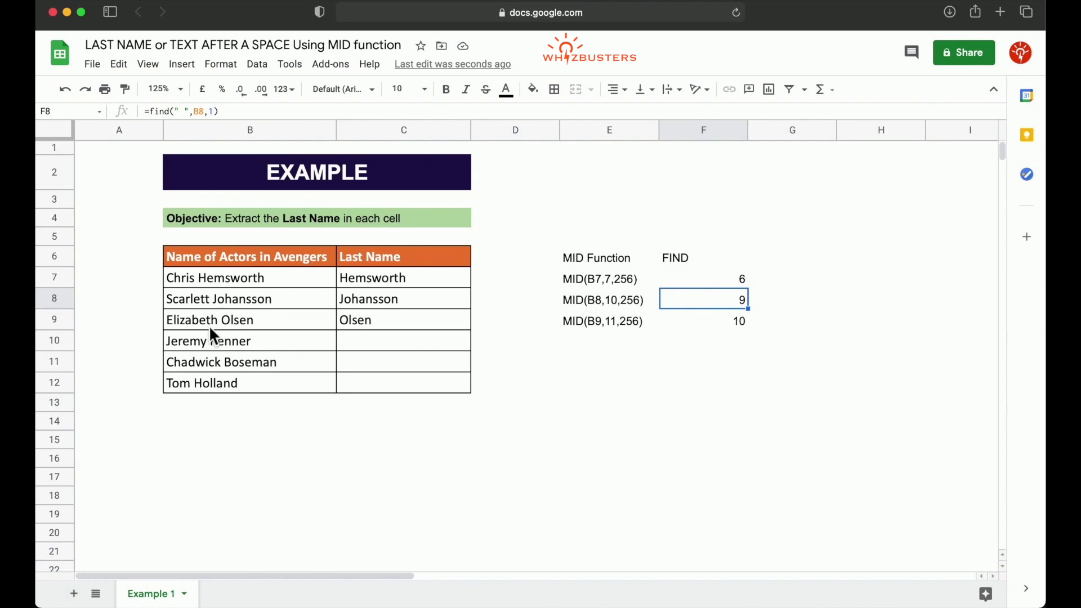
click(726, 324)
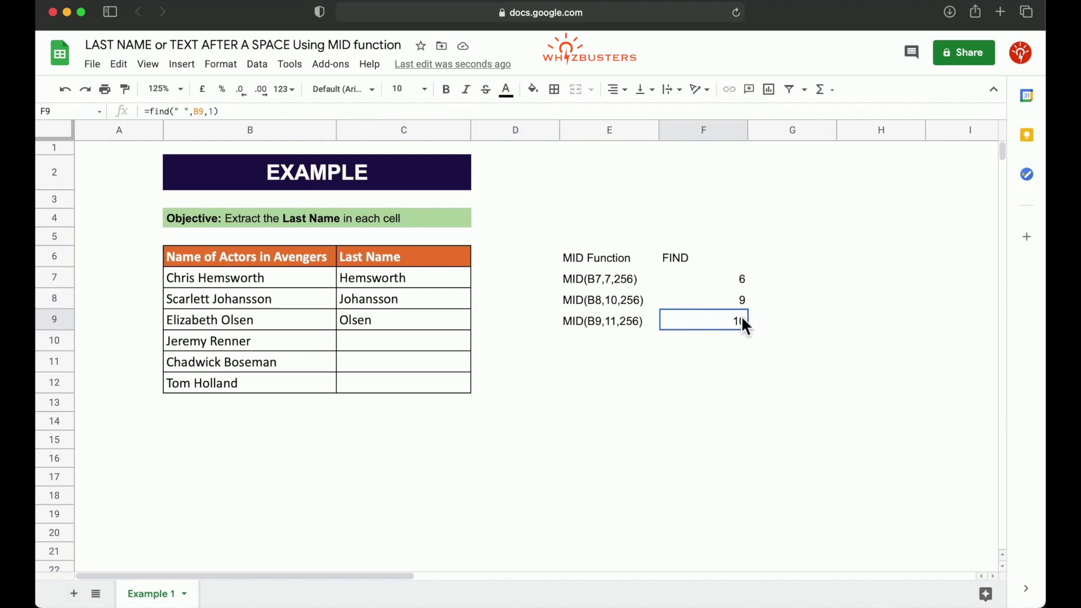
click(745, 284)
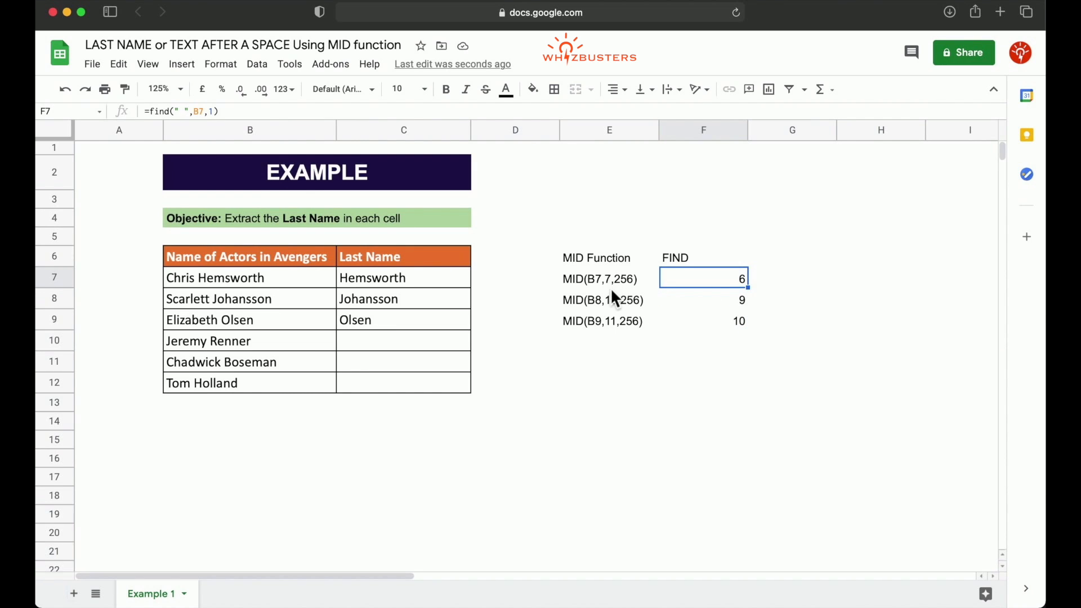
click(725, 301)
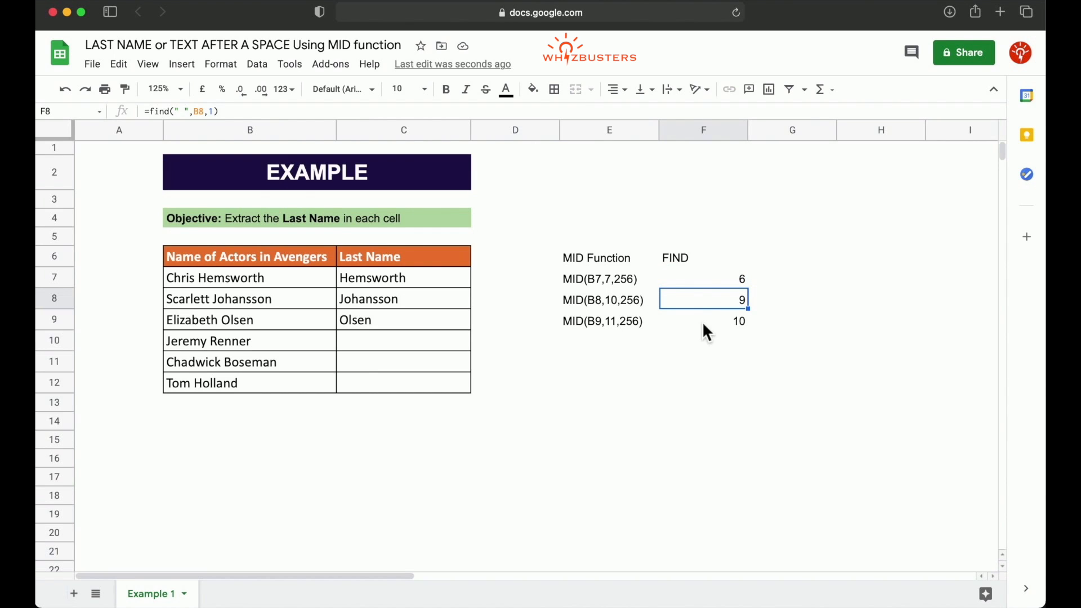
click(704, 324)
click(611, 324)
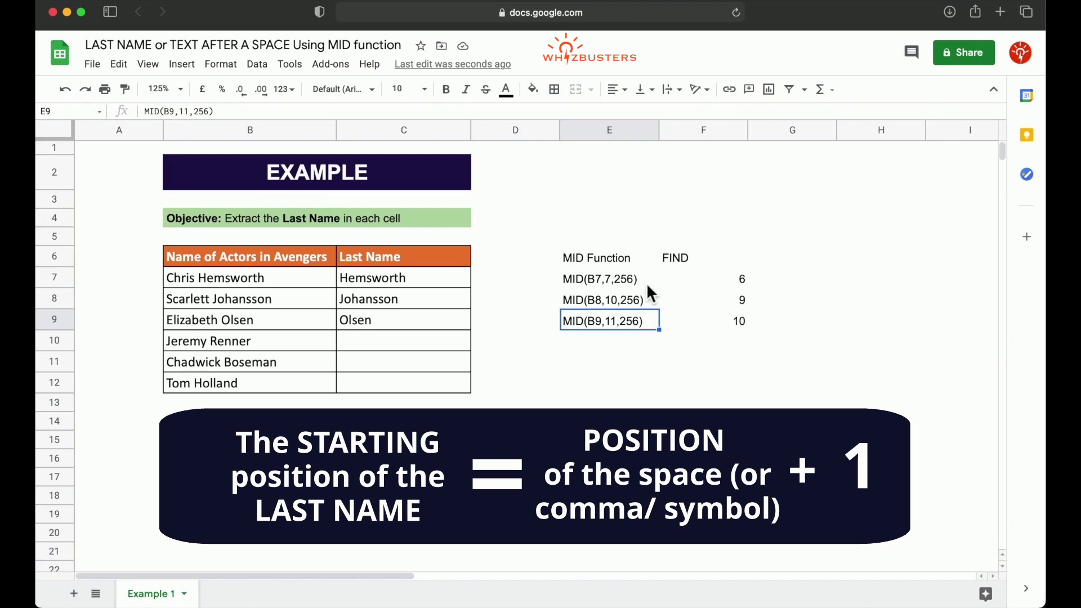
click(733, 283)
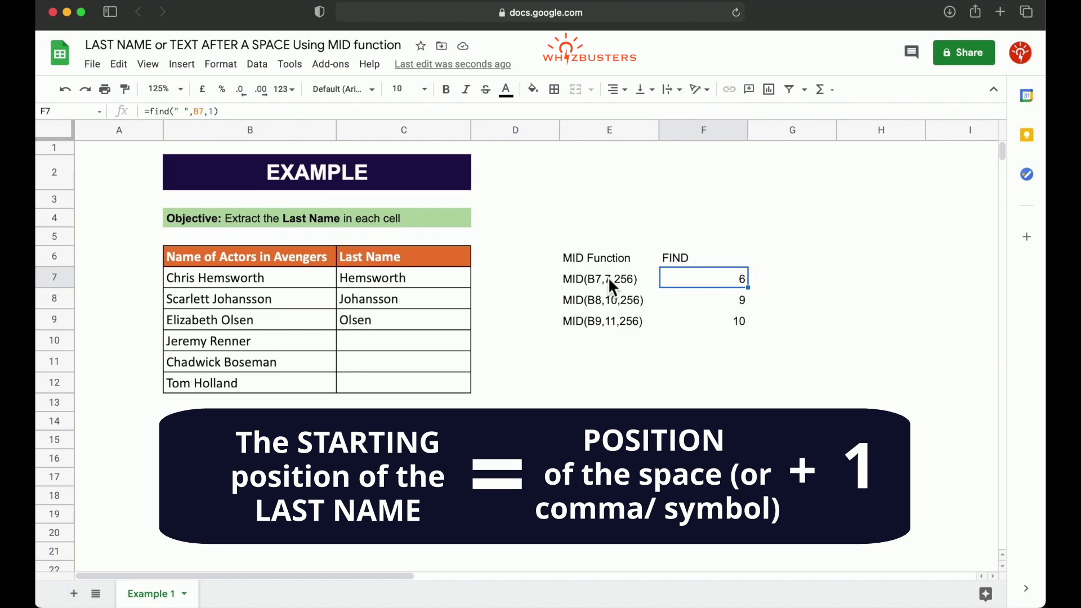
Enter =find(" ",B7,1)+1 in G7 and accept the suggested autofill for G8:G9.
click(790, 279)
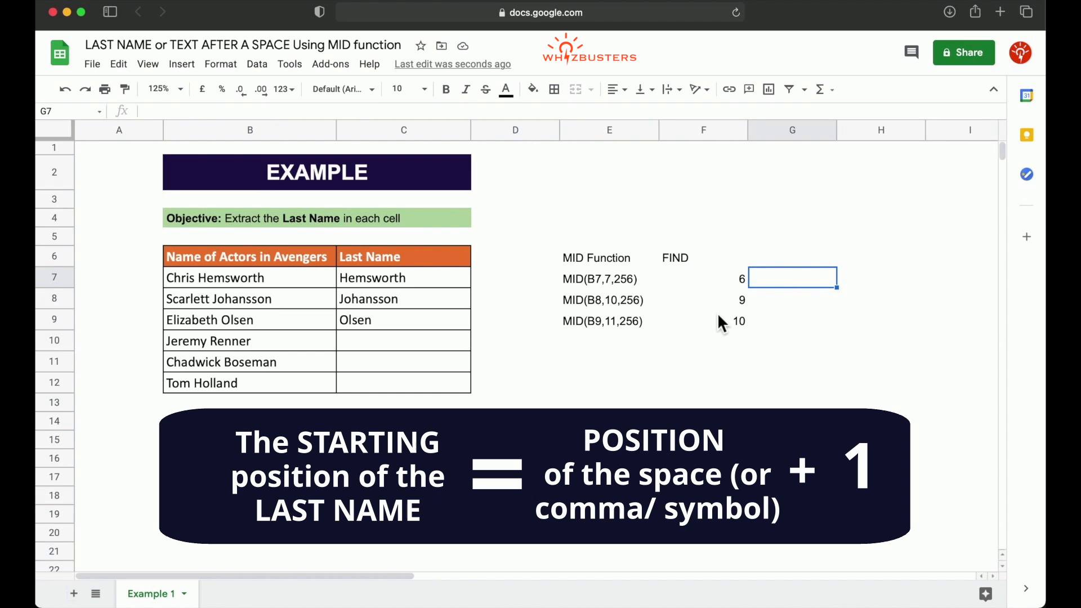
text(=)
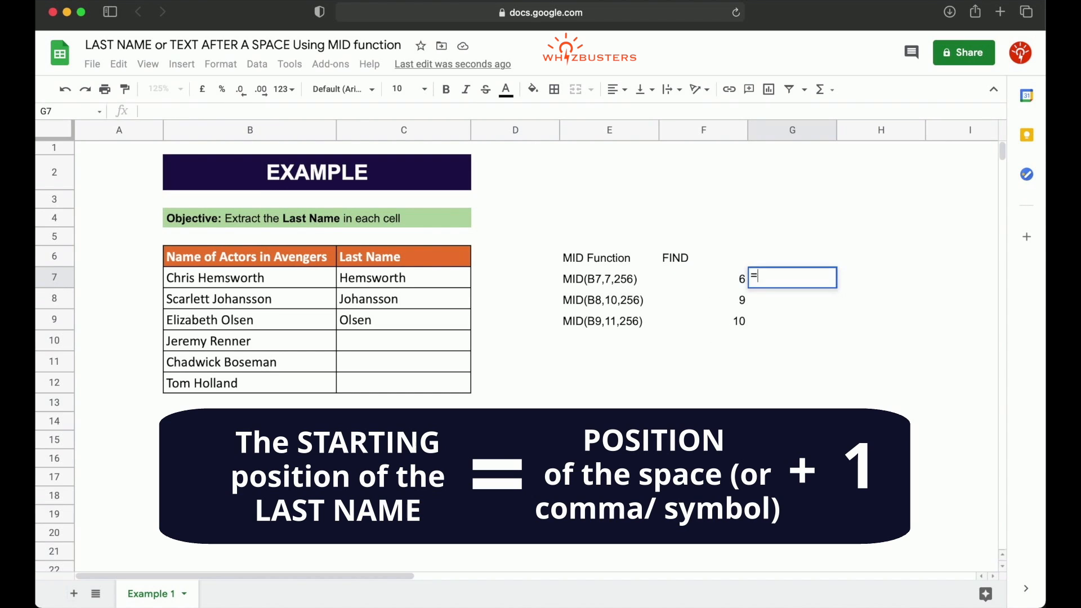
text(find()
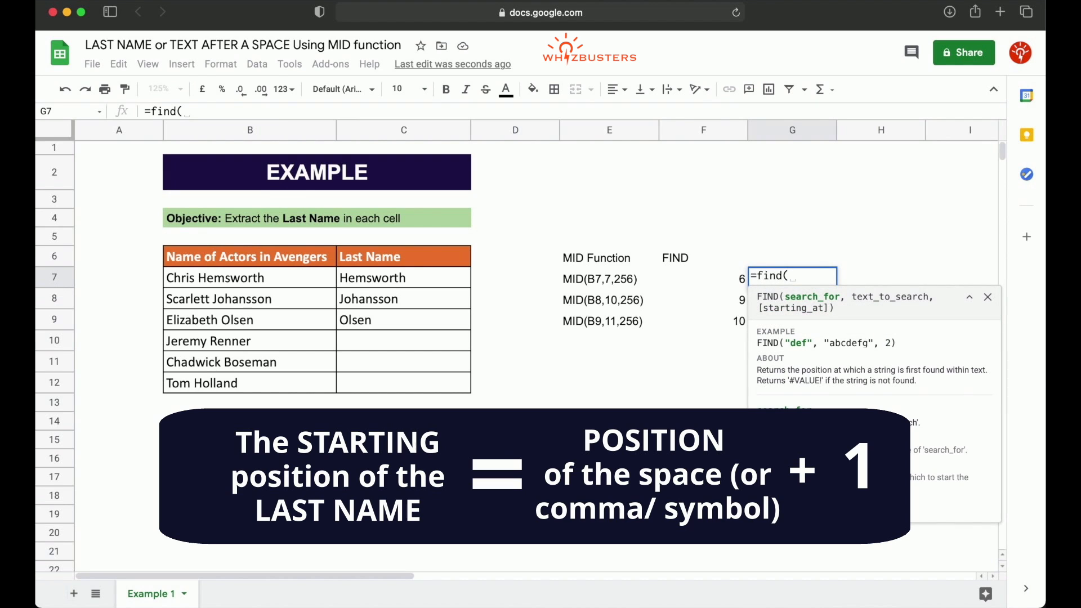
text(" ",)
click(280, 288)
text(,1)
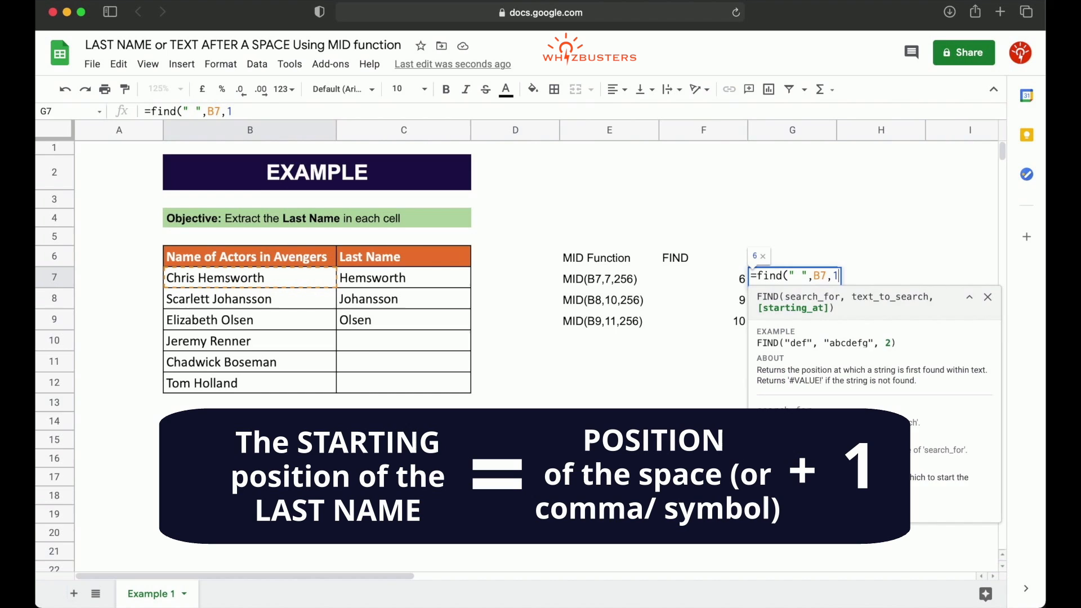
text()+1)
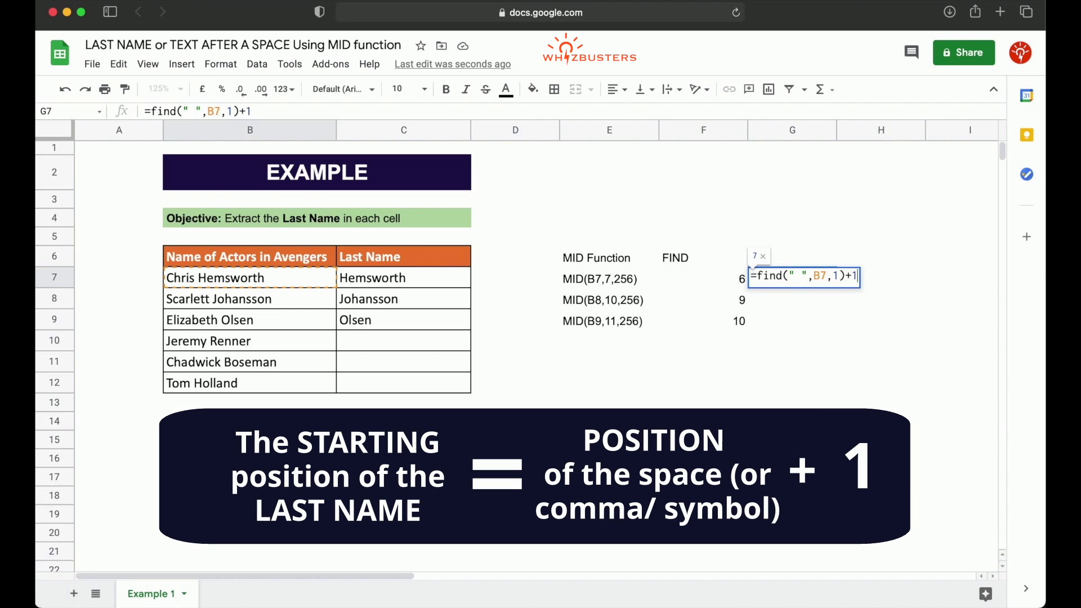
key(Return)
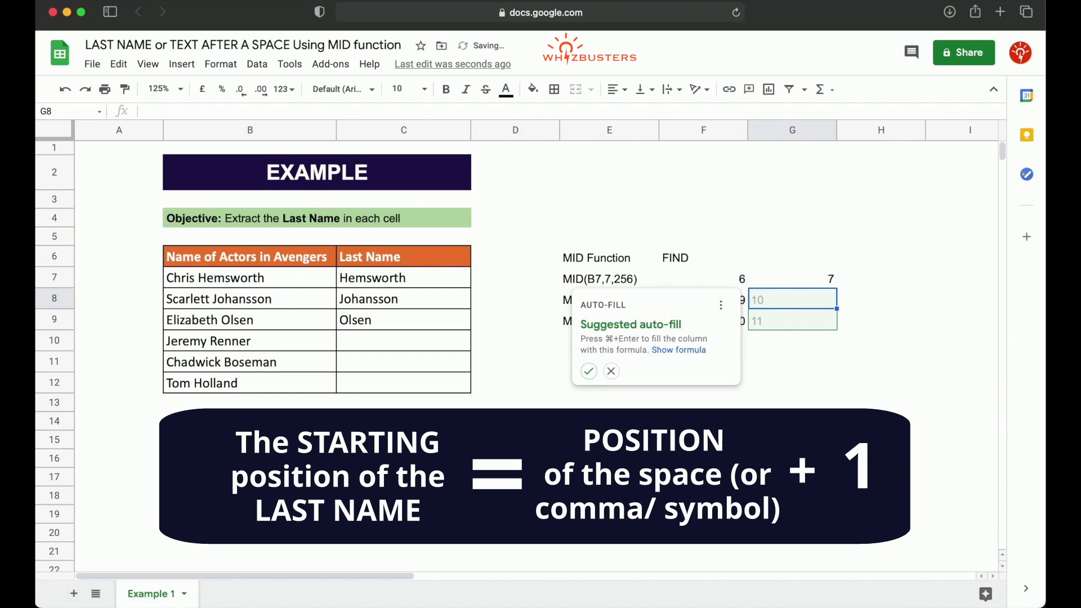
click(589, 372)
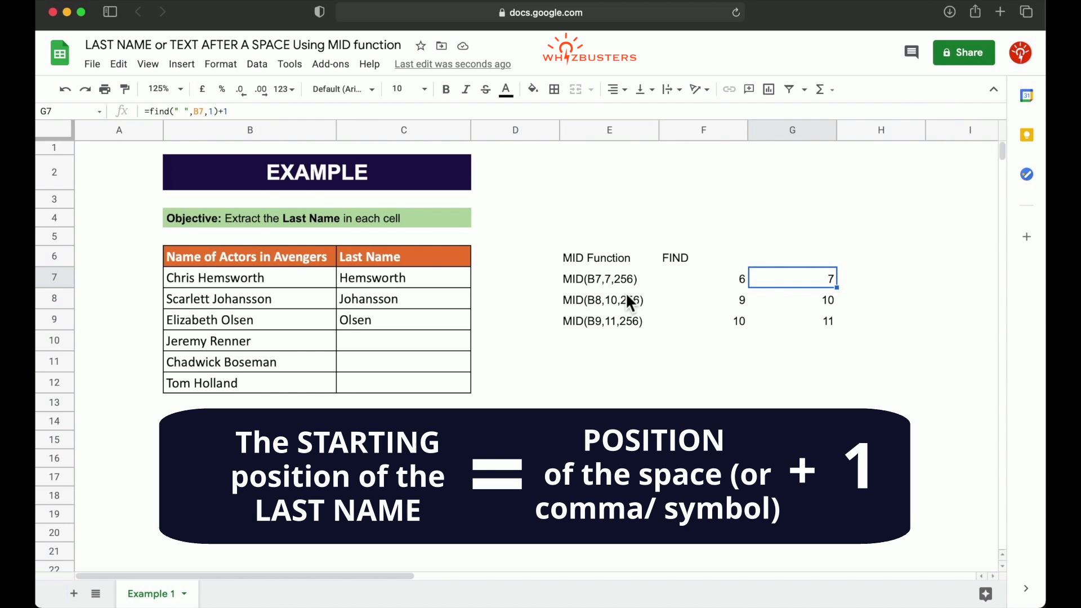
Copy the expression find(" ",B7,1)+1 from G7's formula.
click(398, 279)
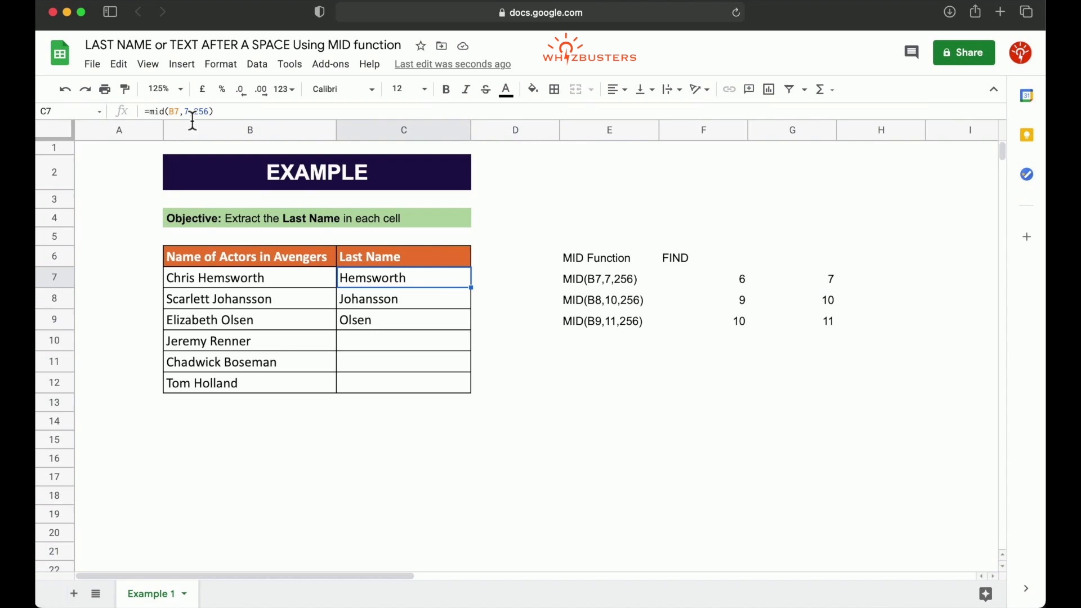
click(819, 285)
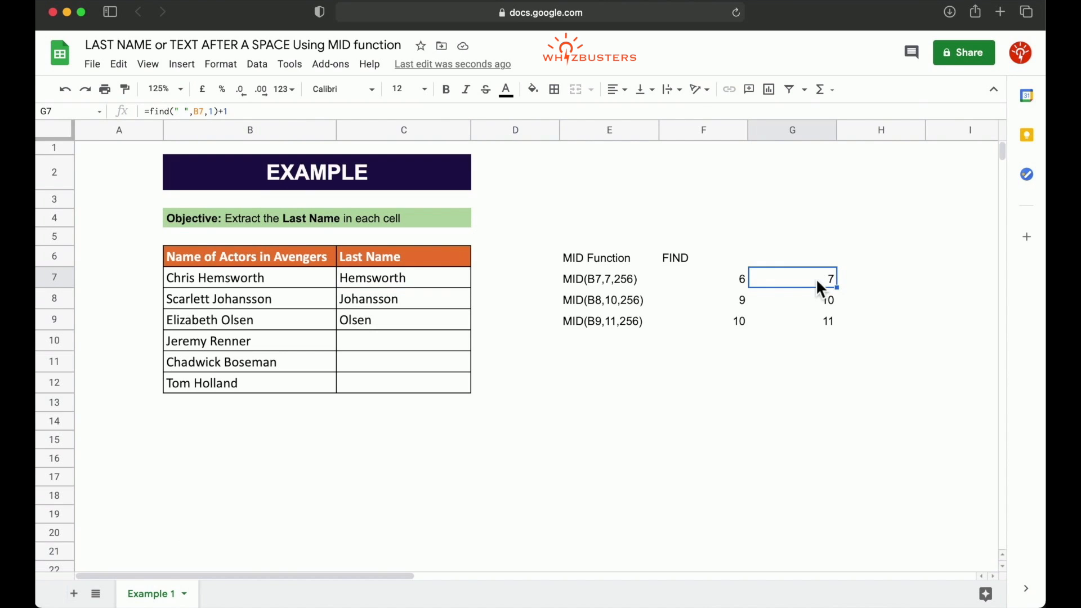
drag(228, 112, 145, 119)
click(254, 119)
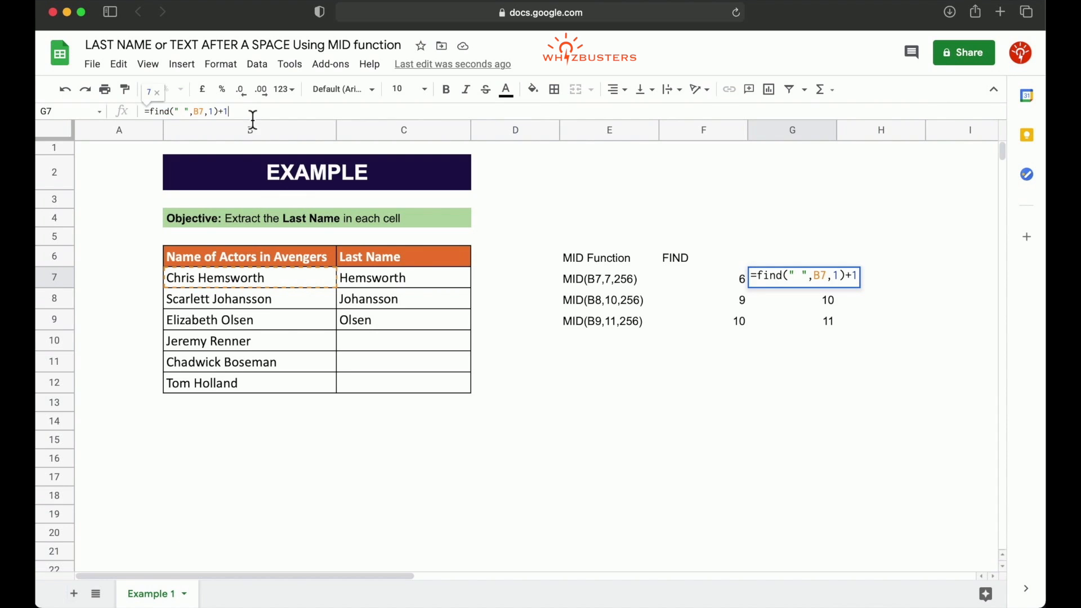
shift+click(151, 116)
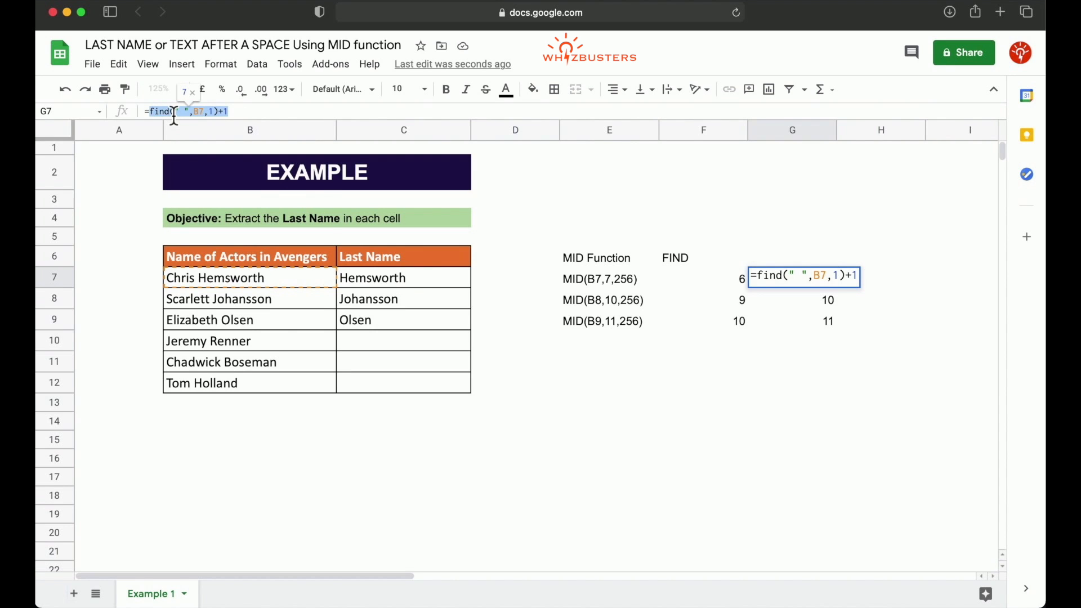
right_click(174, 115)
click(196, 167)
key(Return)
Replace the fixed start position 7 in C7's MID formula with the copied FIND expression, giving =mid(B7,find(" ",B7,1)+1,256).
click(367, 285)
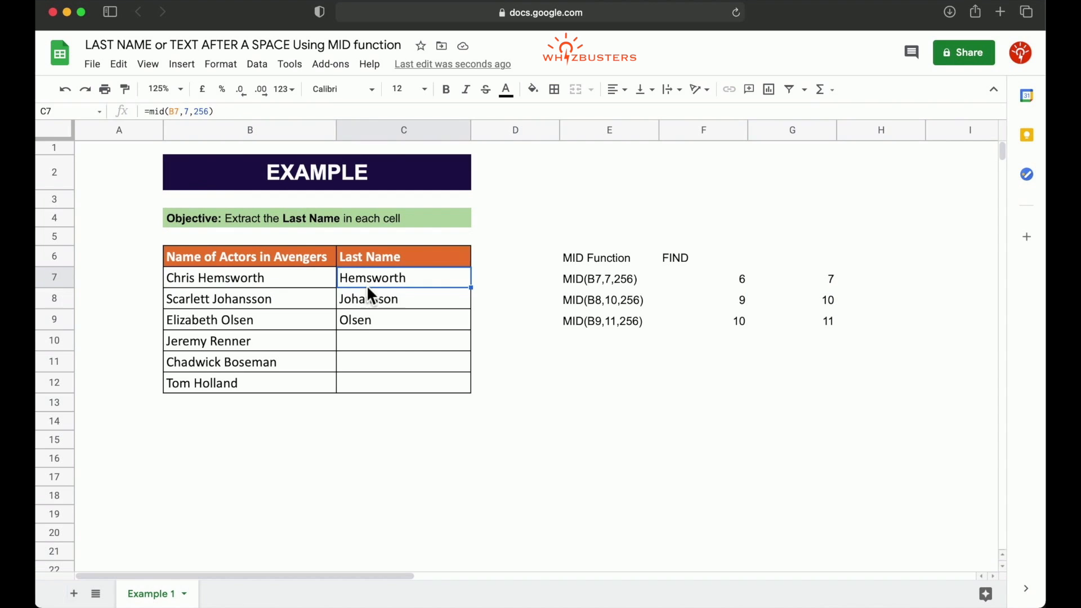
double_click(186, 112)
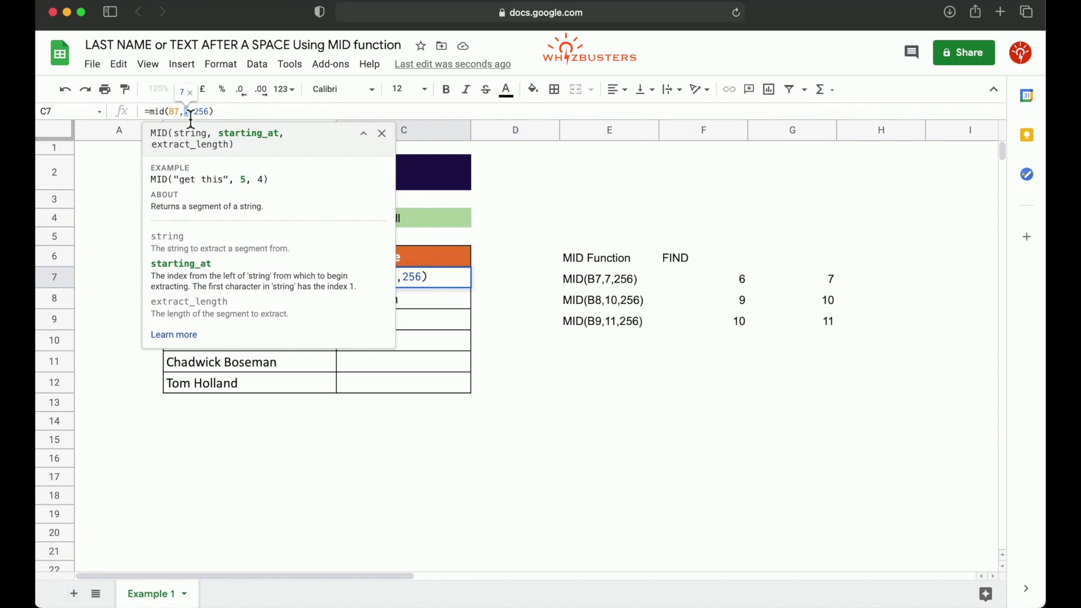
right_click(191, 116)
click(222, 191)
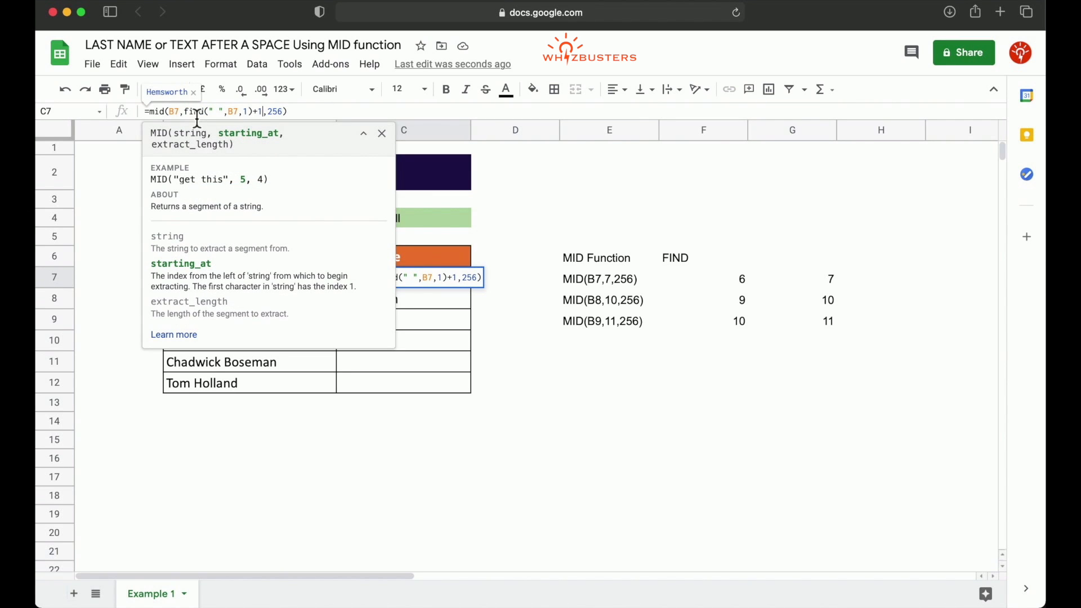
key(Return)
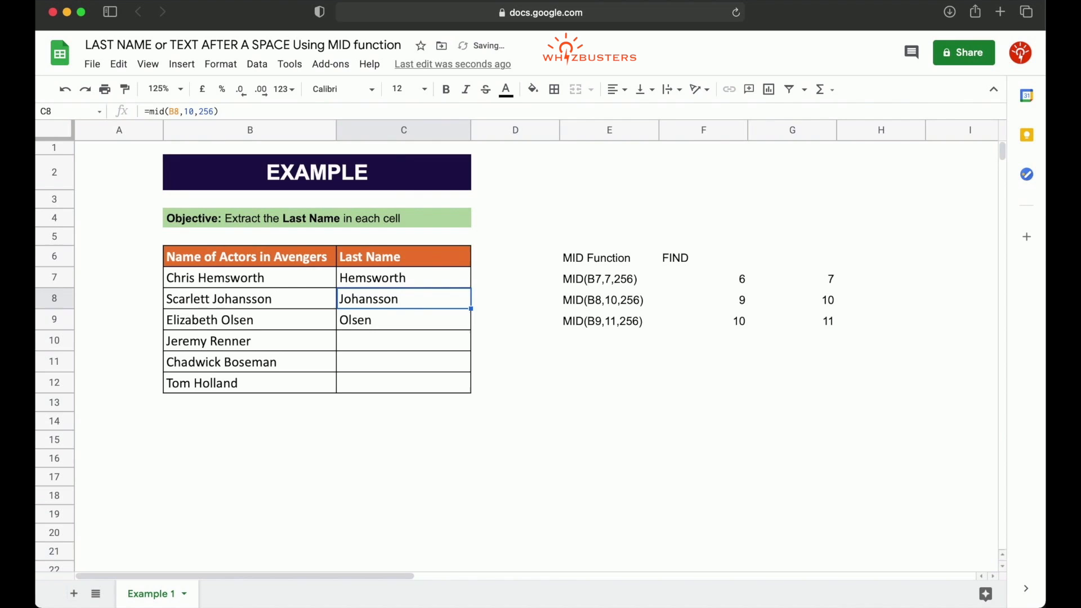
Fill C7's formula down through C12 to extract every actor's last name.
click(458, 285)
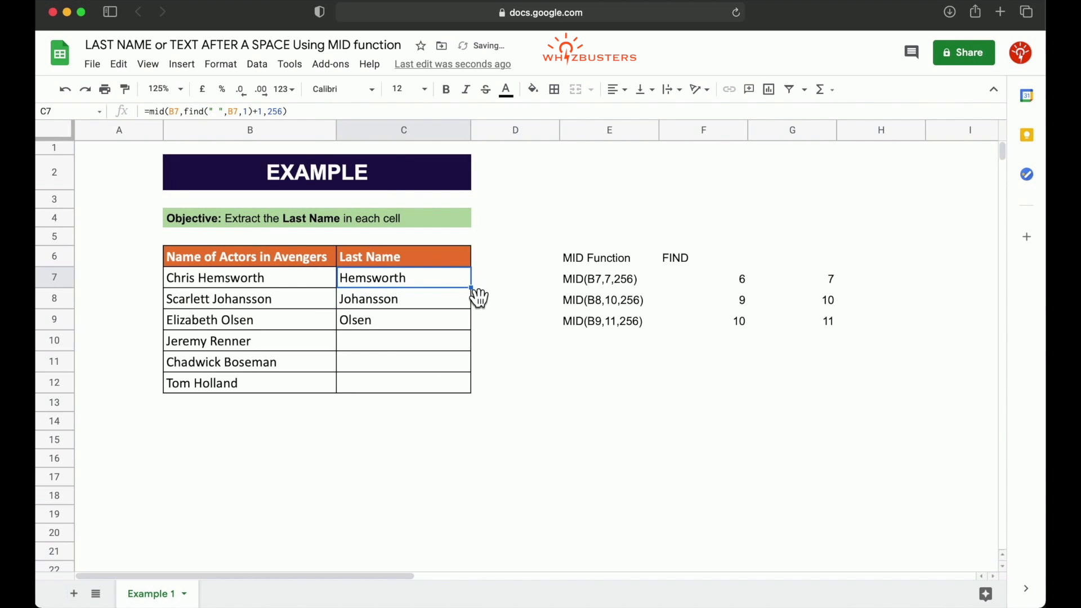
drag(472, 289, 475, 330)
drag(471, 388, 471, 391)
click(433, 382)
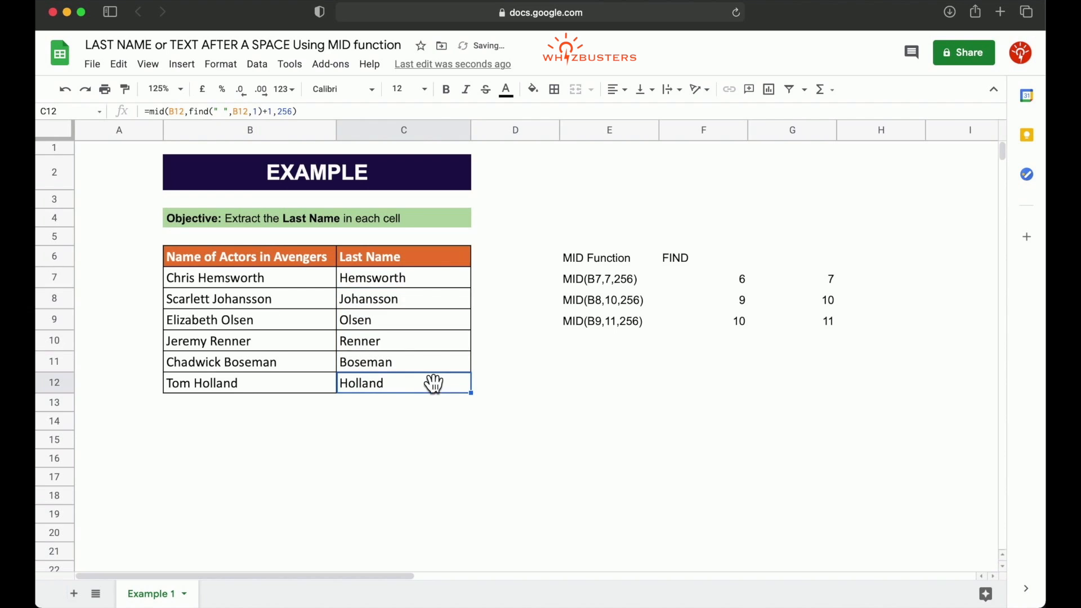
click(434, 283)
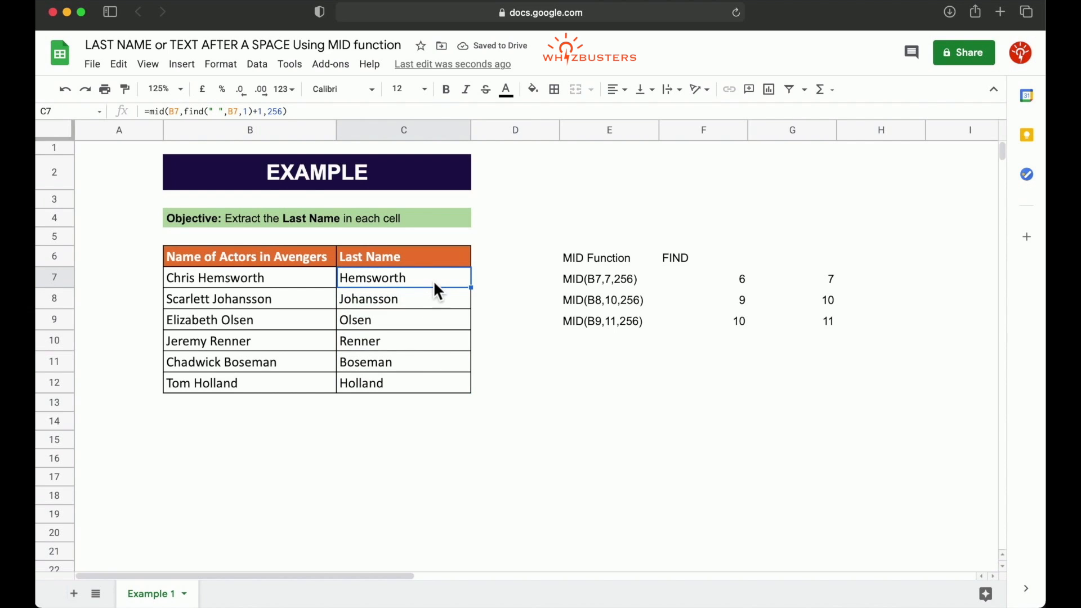